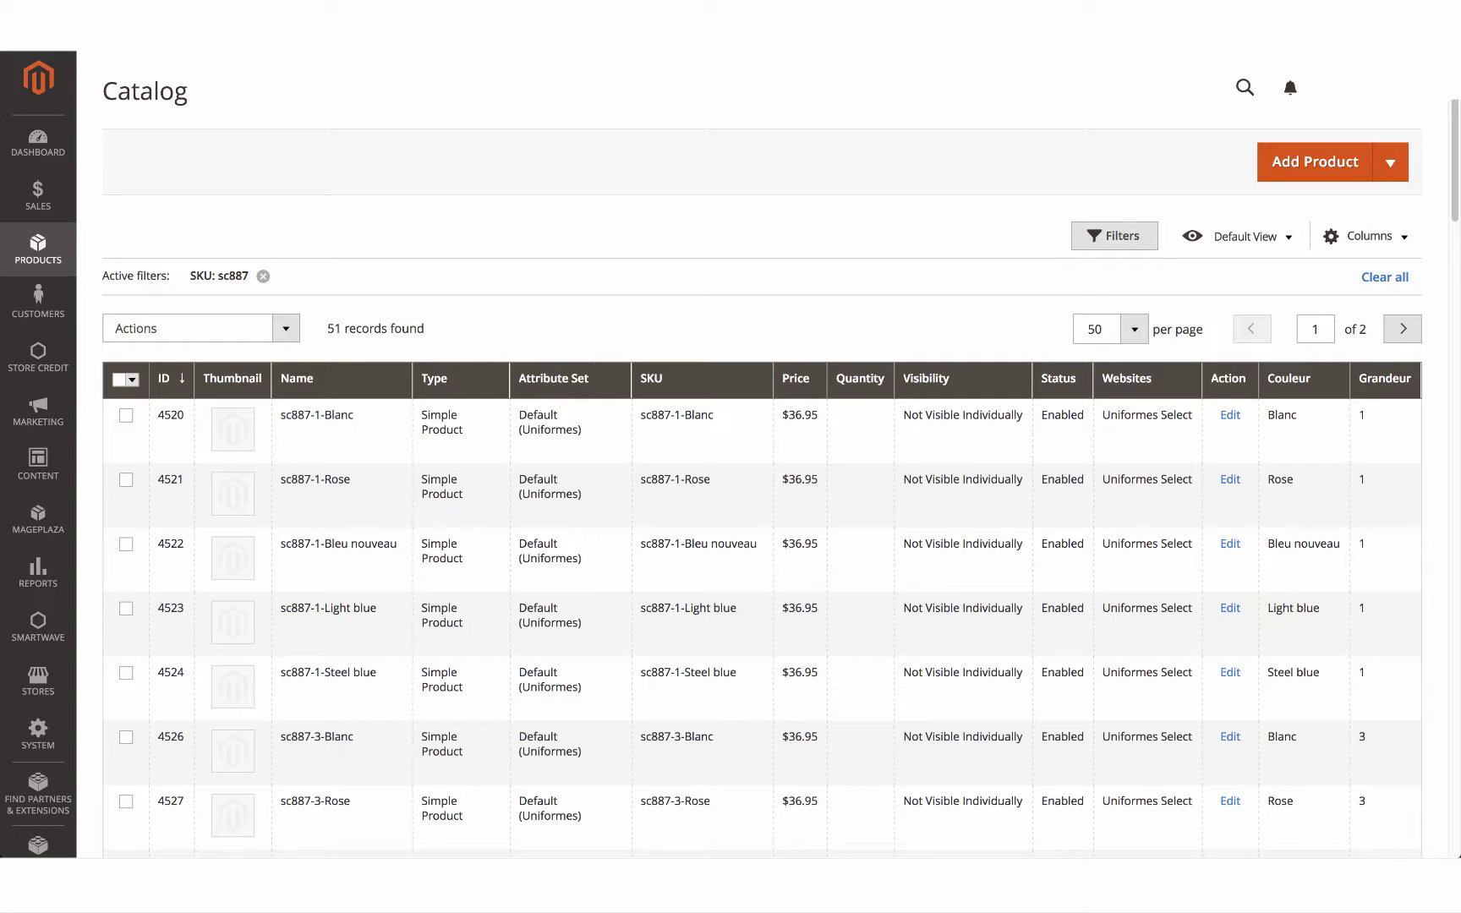
# Review the catalog products filtered by SKU sc887 and open the Haut SC887 product for editing.
pyautogui.scroll(-20, 688, 617)
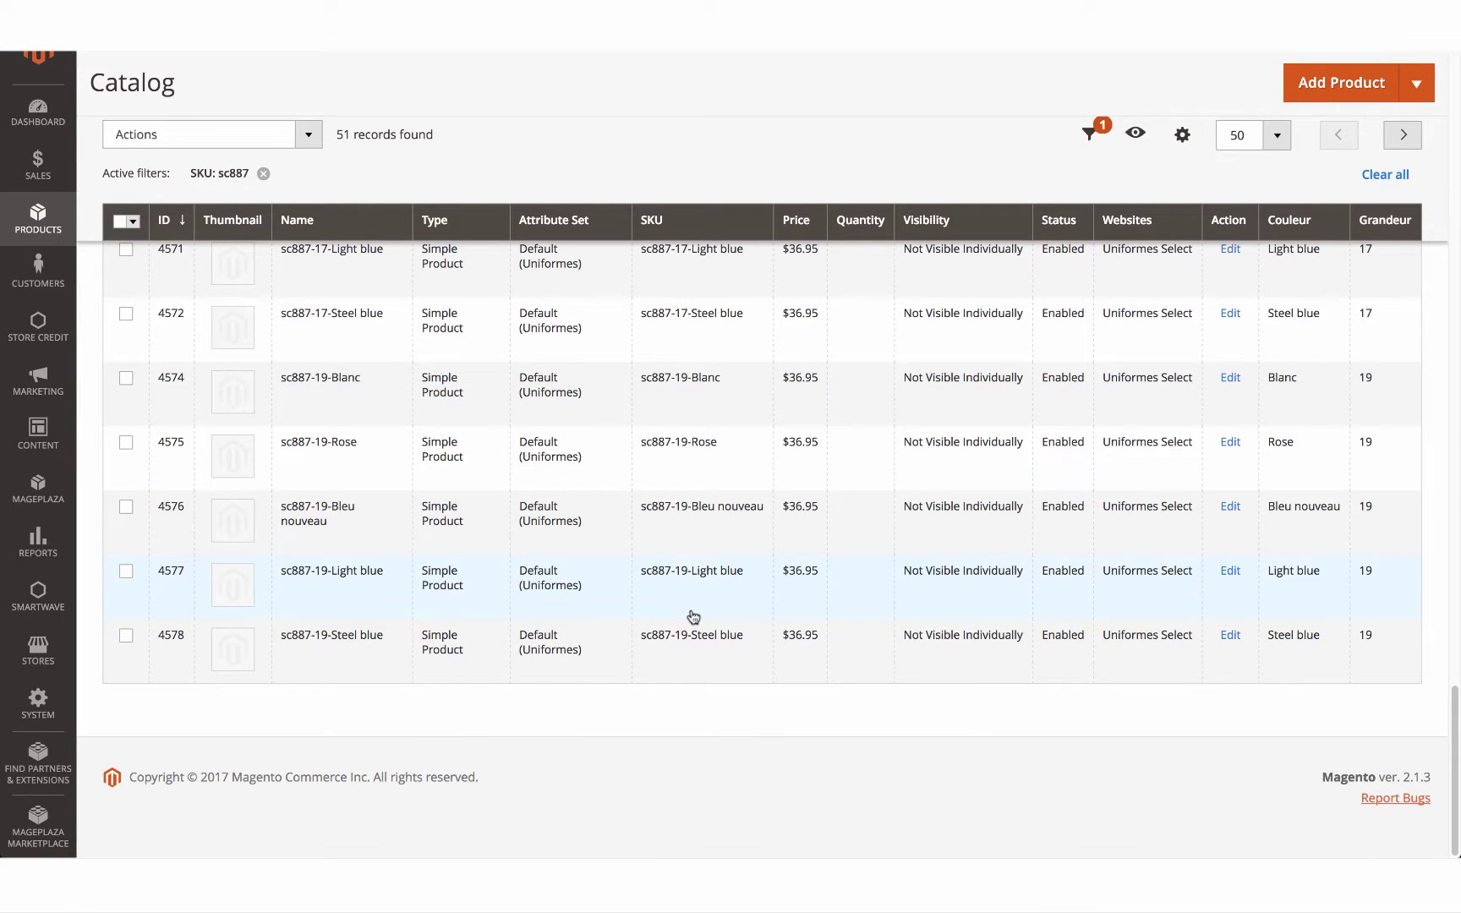
pyautogui.scroll(20, 691, 622)
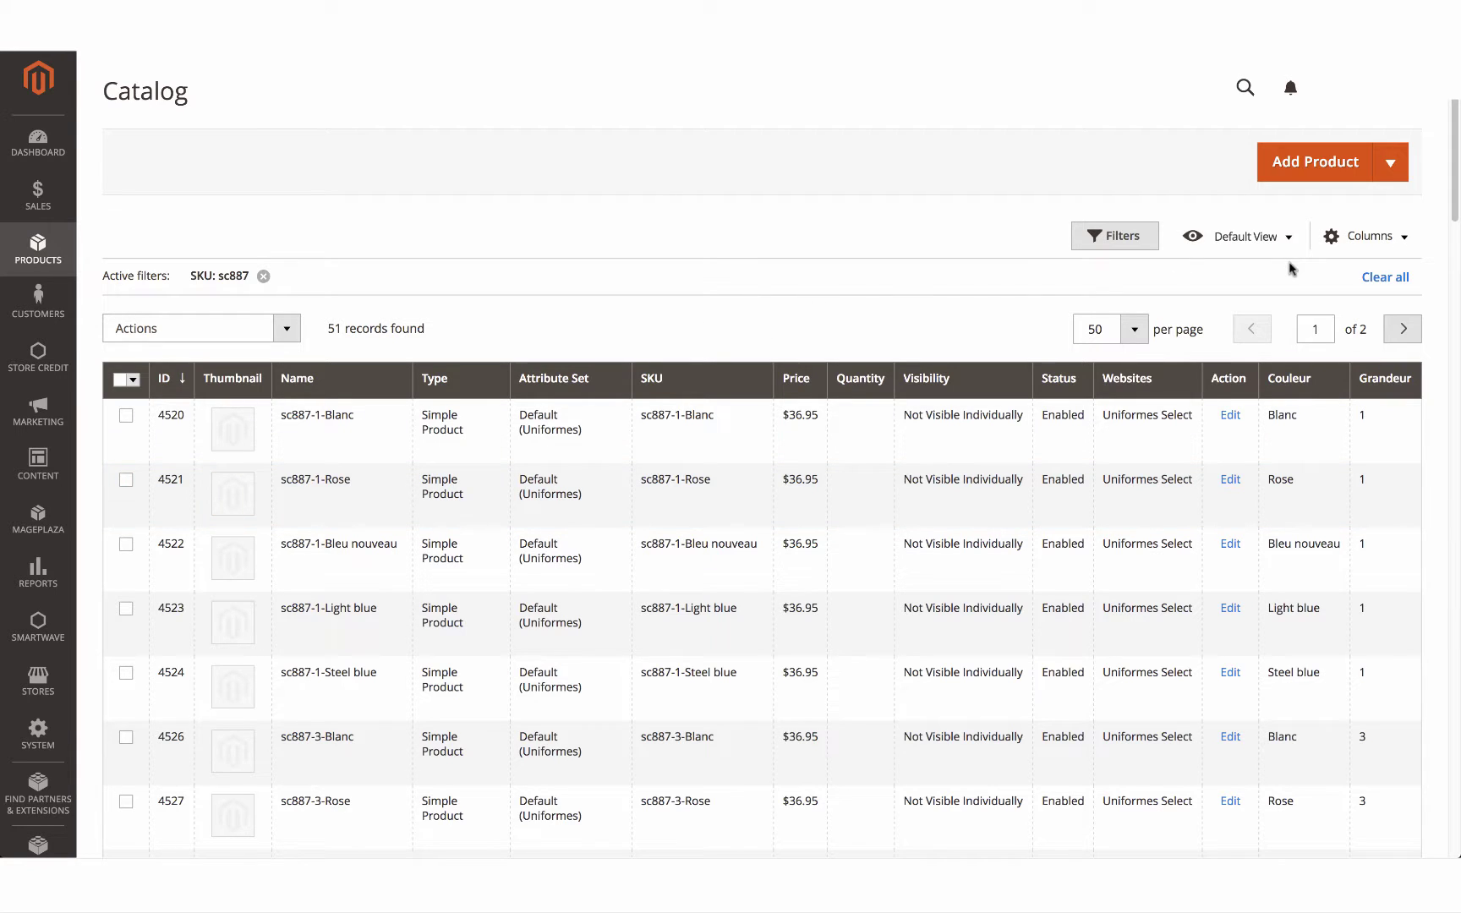
pyautogui.click(1400, 328)
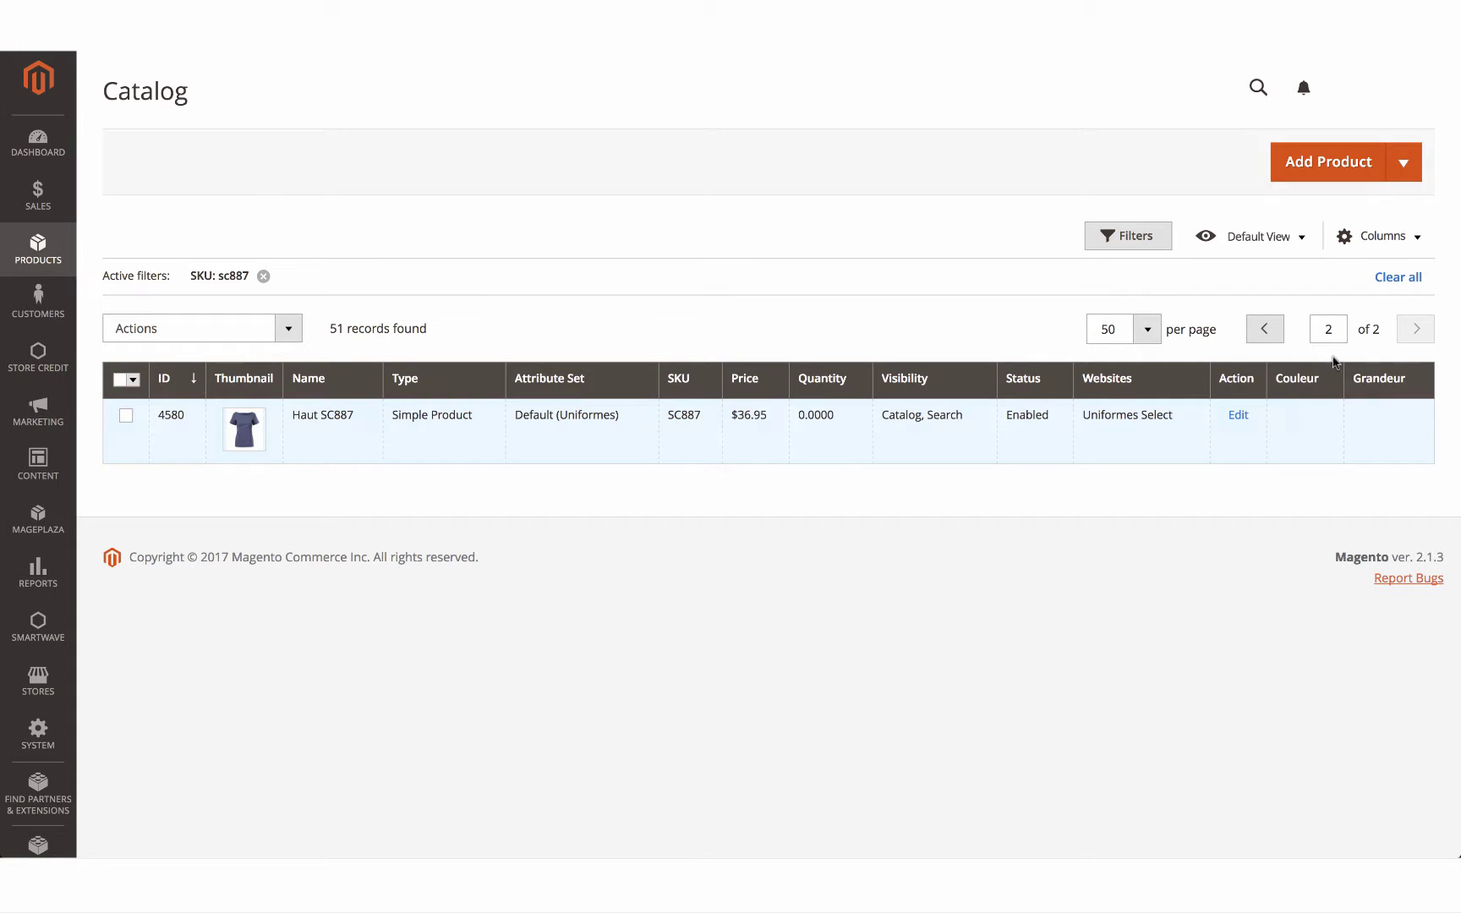
pyautogui.click(1265, 329)
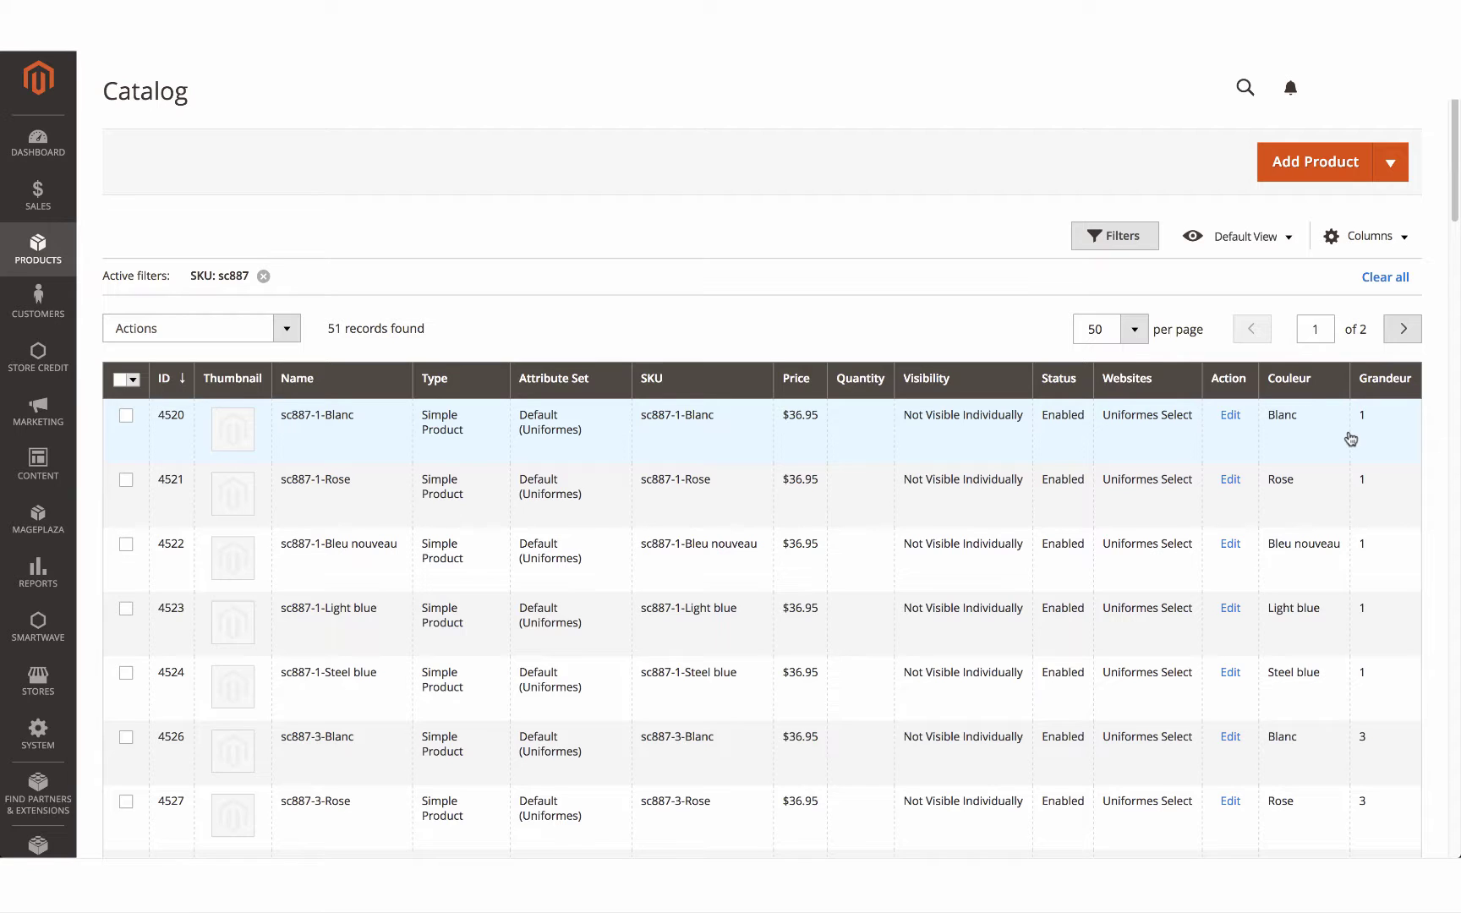
pyautogui.click(1404, 329)
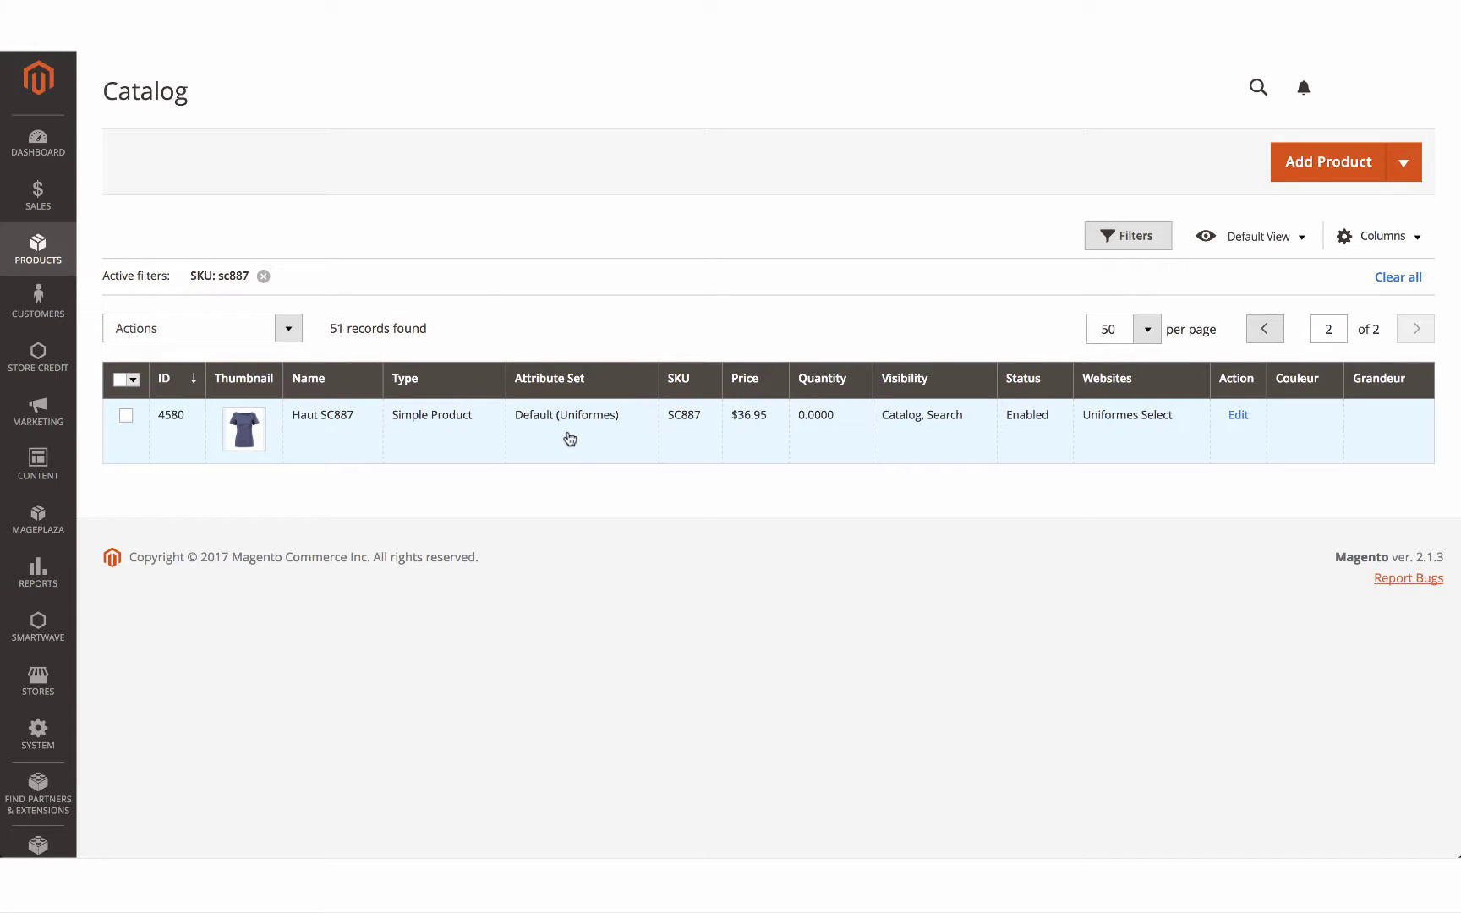
pyautogui.click(433, 446)
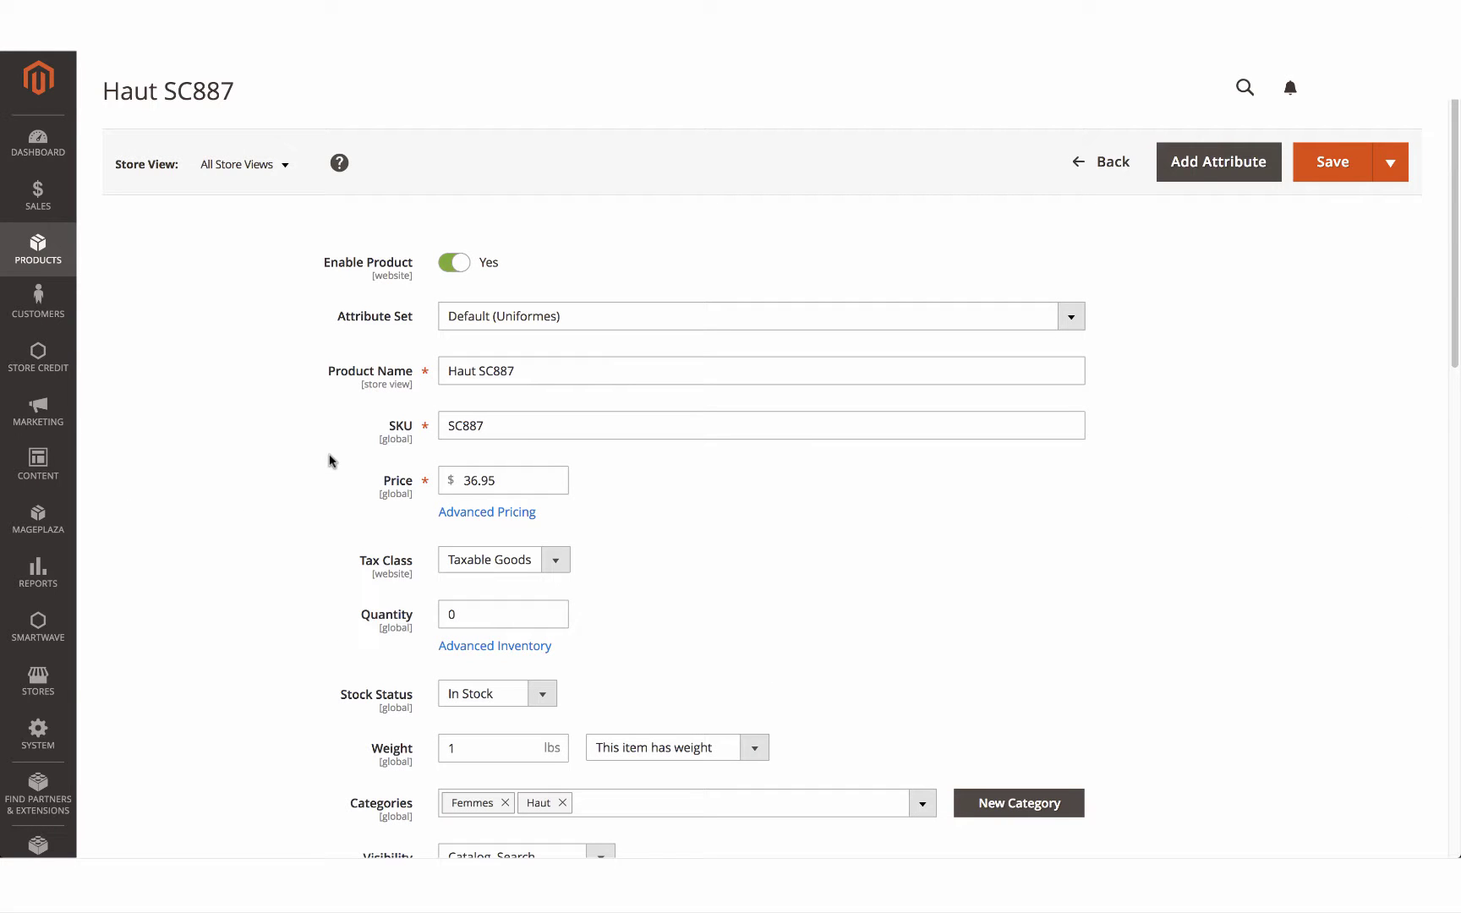
# Start creating configurations for Haut SC887 with the Couleur and Grandeur attributes.
pyautogui.scroll(-10, 330, 472)
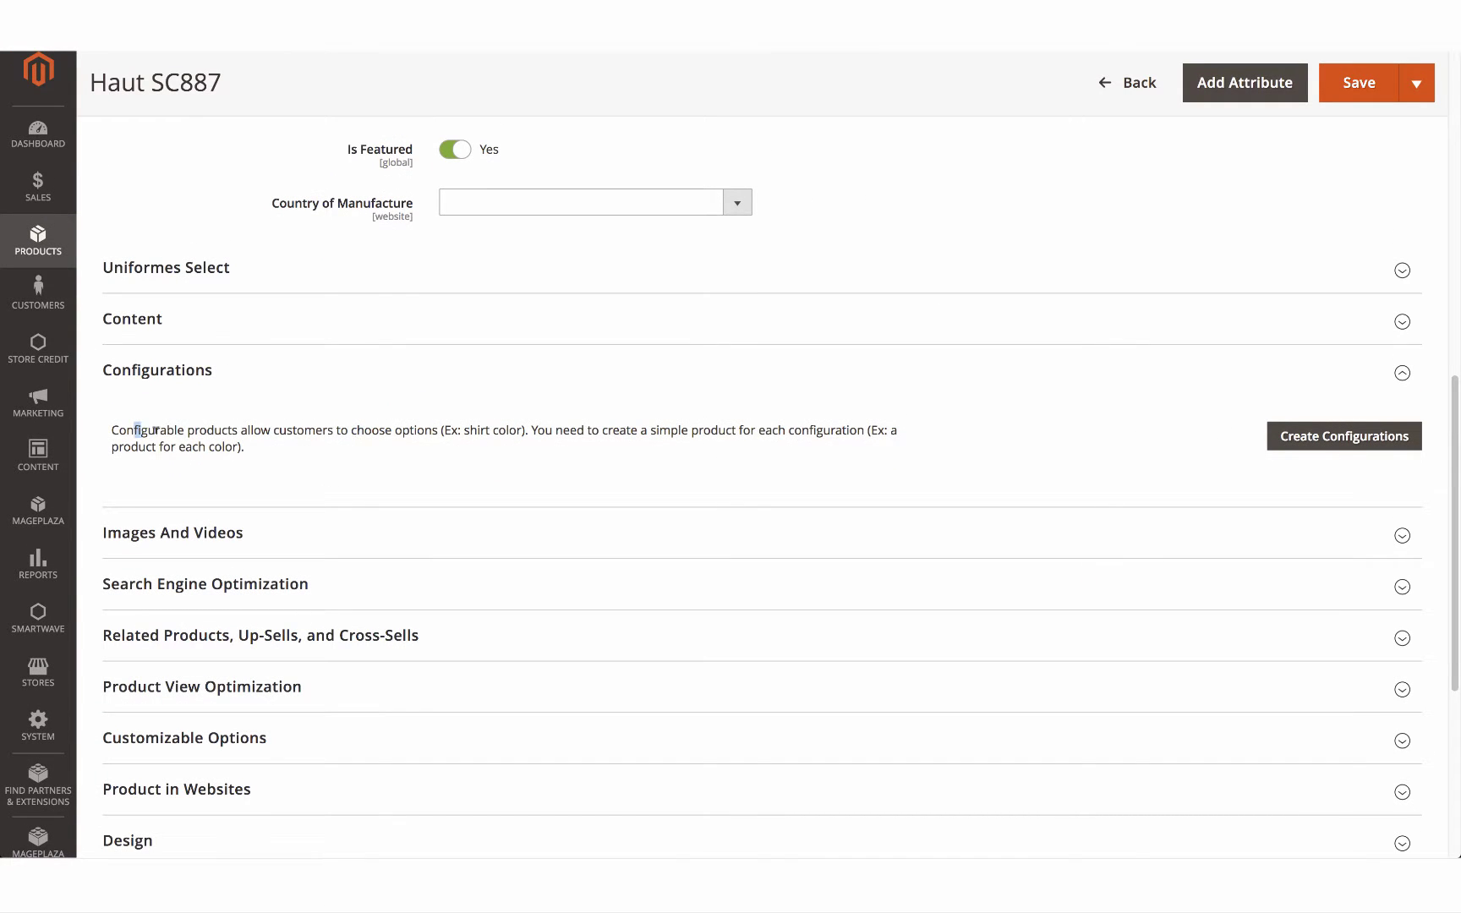
pyautogui.moveTo(135, 431); pyautogui.dragTo(287, 452)
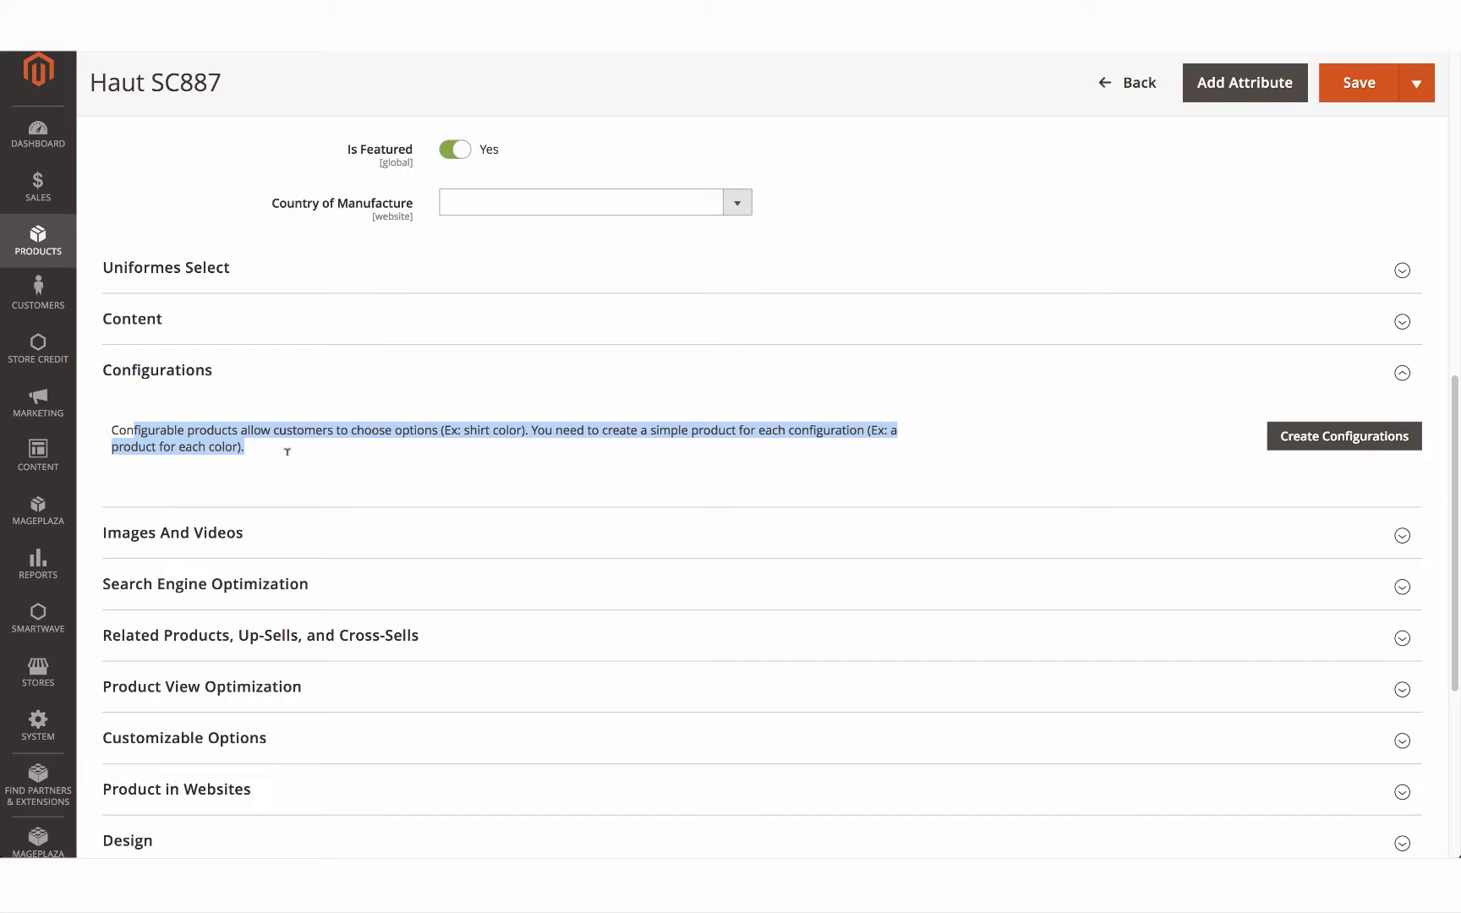
pyautogui.click(496, 476)
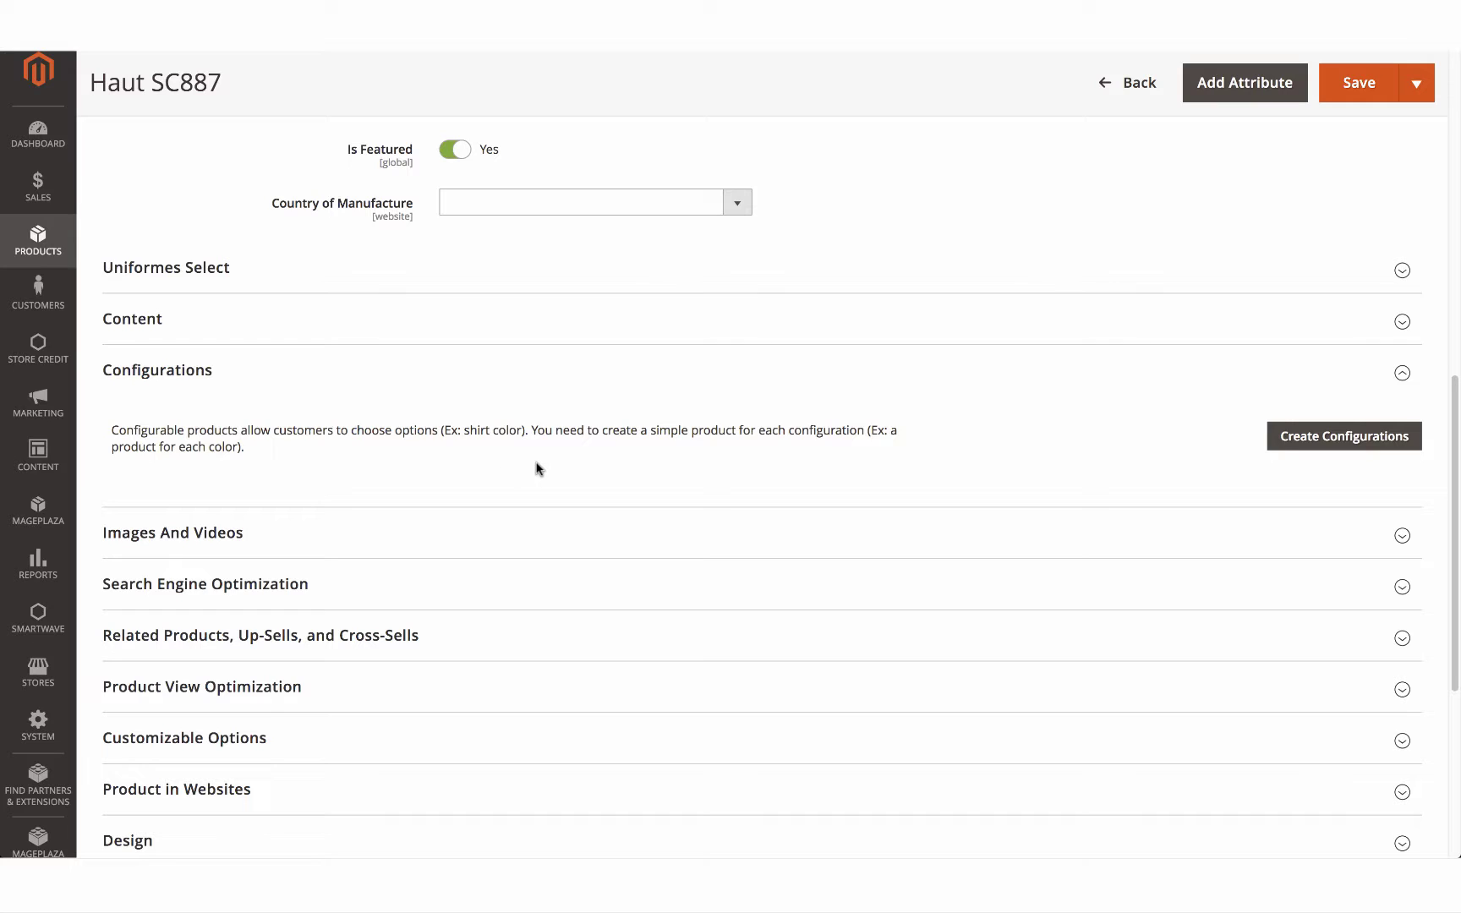
pyautogui.click(1315, 446)
pyautogui.click(1301, 444)
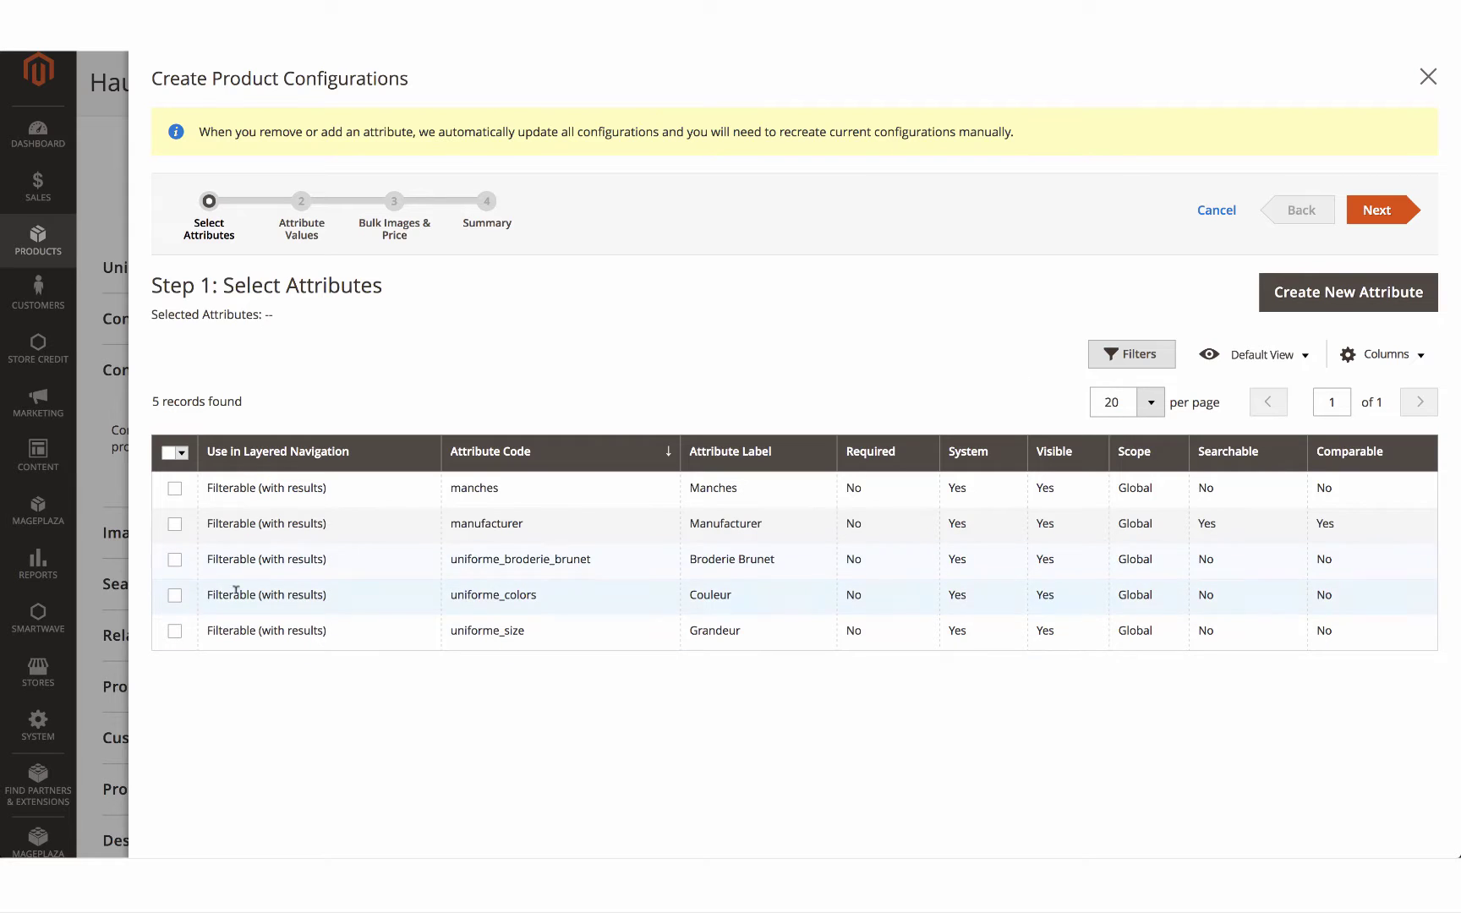
pyautogui.click(174, 594)
pyautogui.click(174, 632)
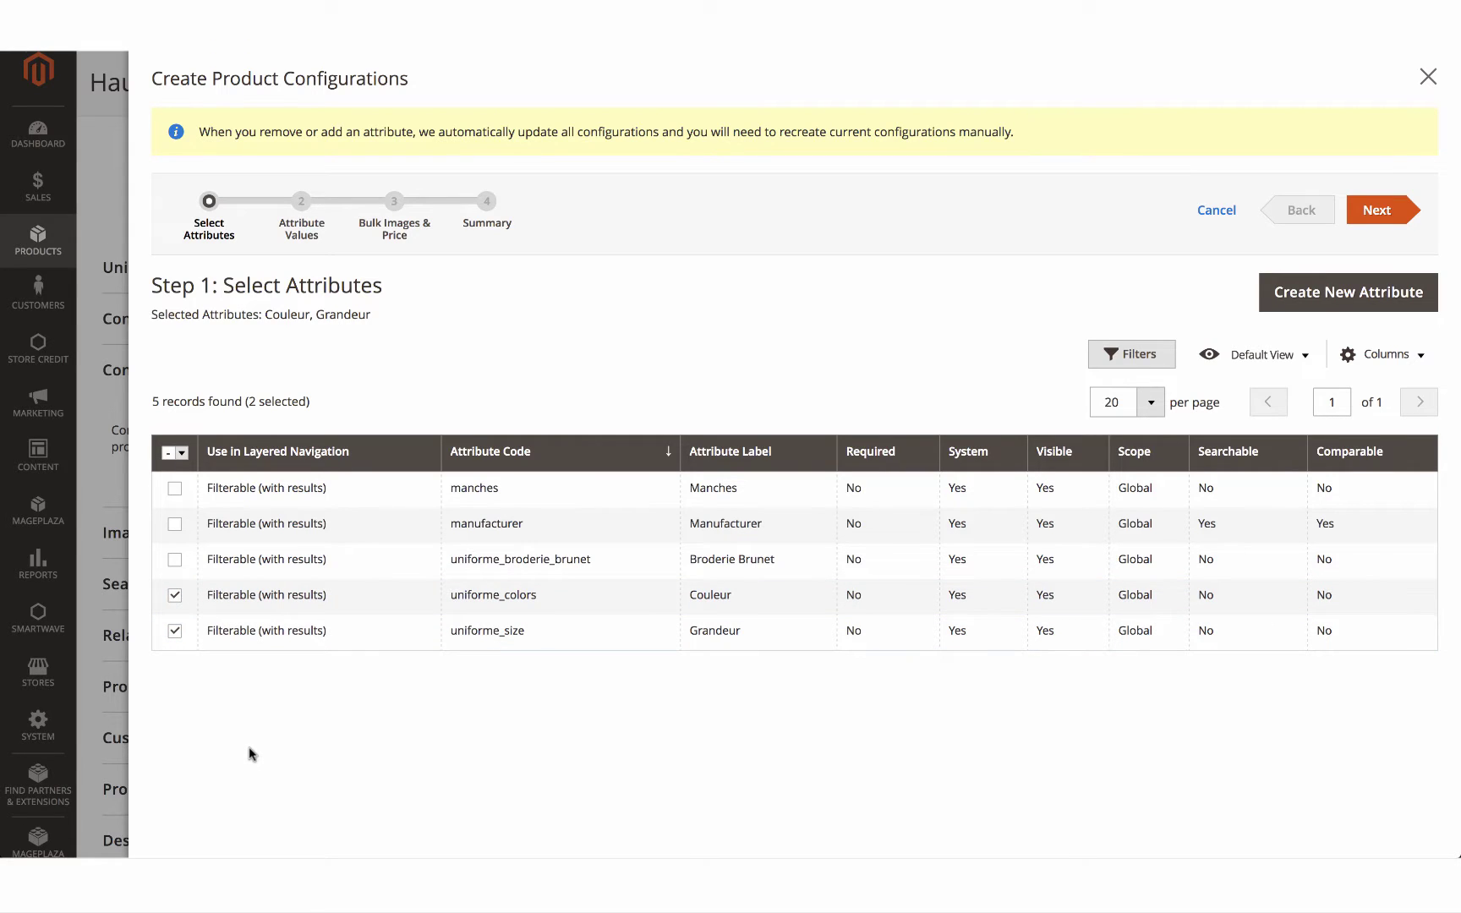
pyautogui.click(1374, 213)
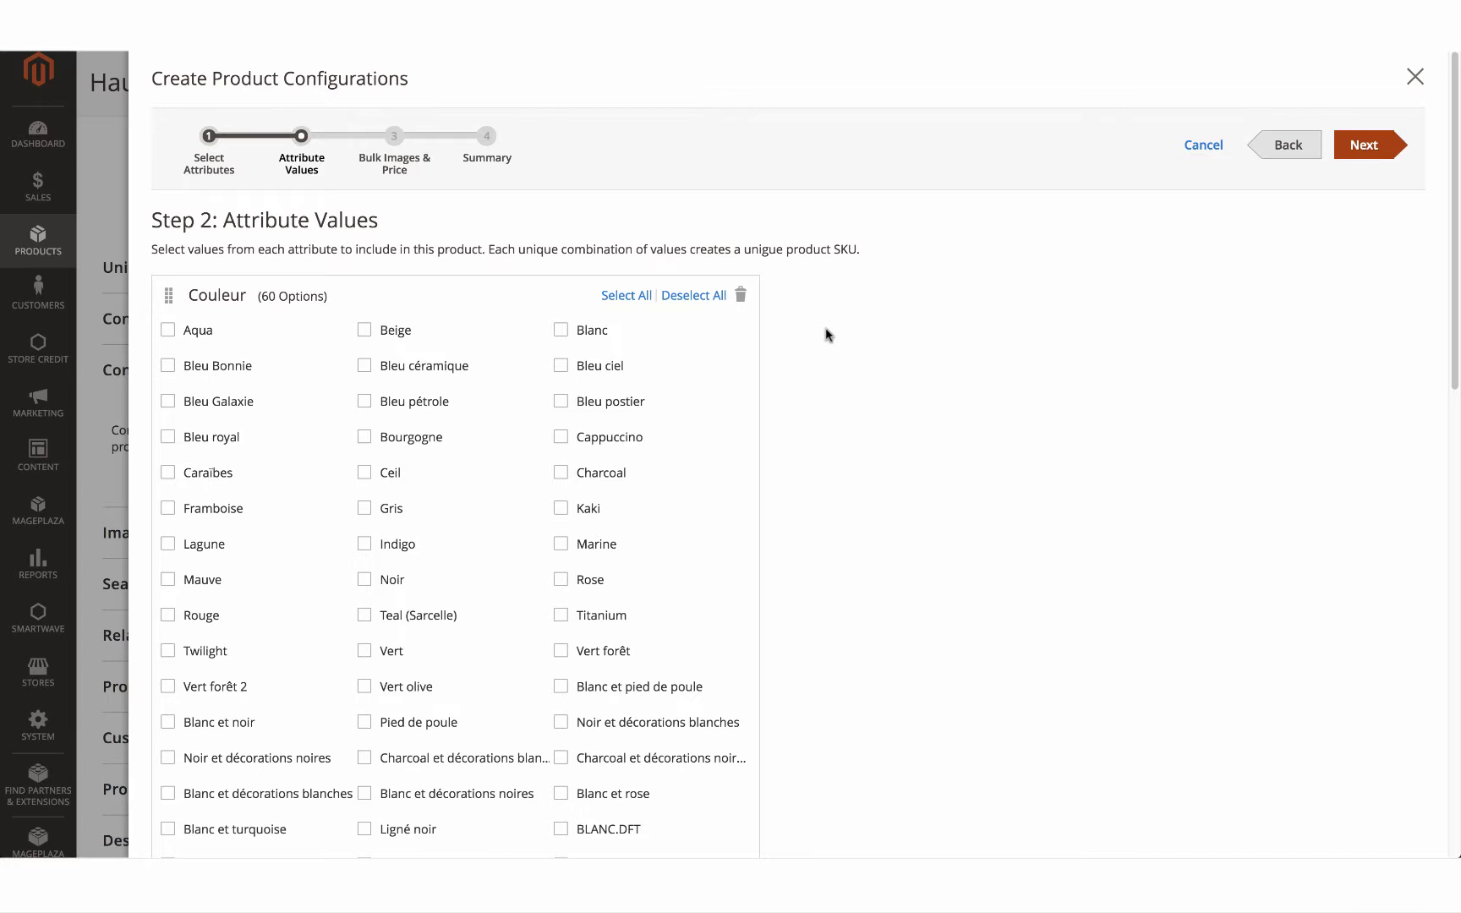
# Choose Blanc as the Couleur value and S as the Grandeur value for the configuration.
pyautogui.click(563, 331)
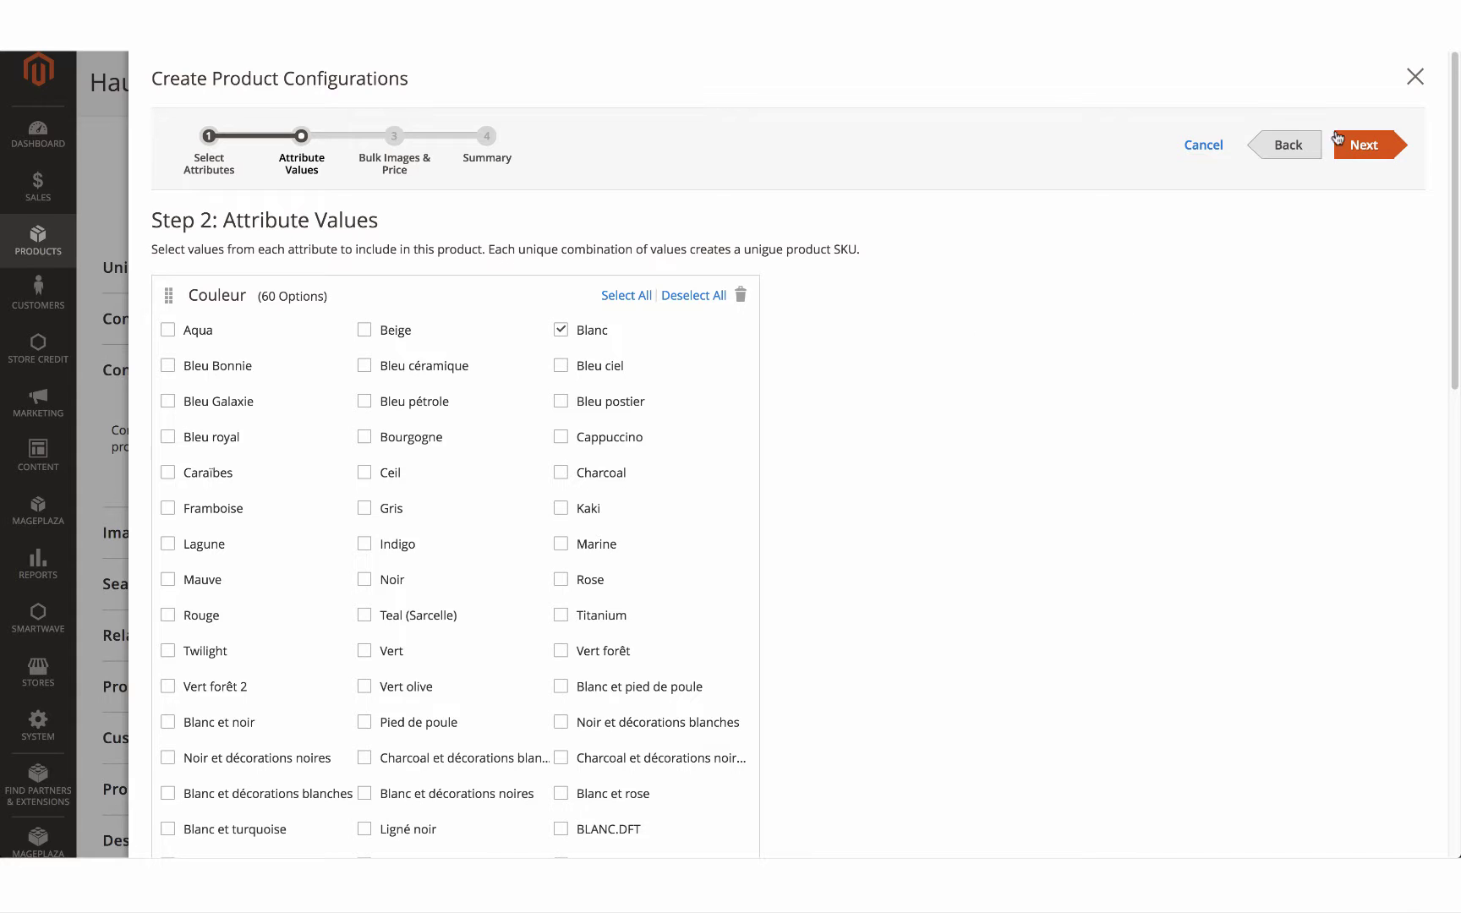
pyautogui.click(1361, 145)
pyautogui.scroll(-10, 754, 388)
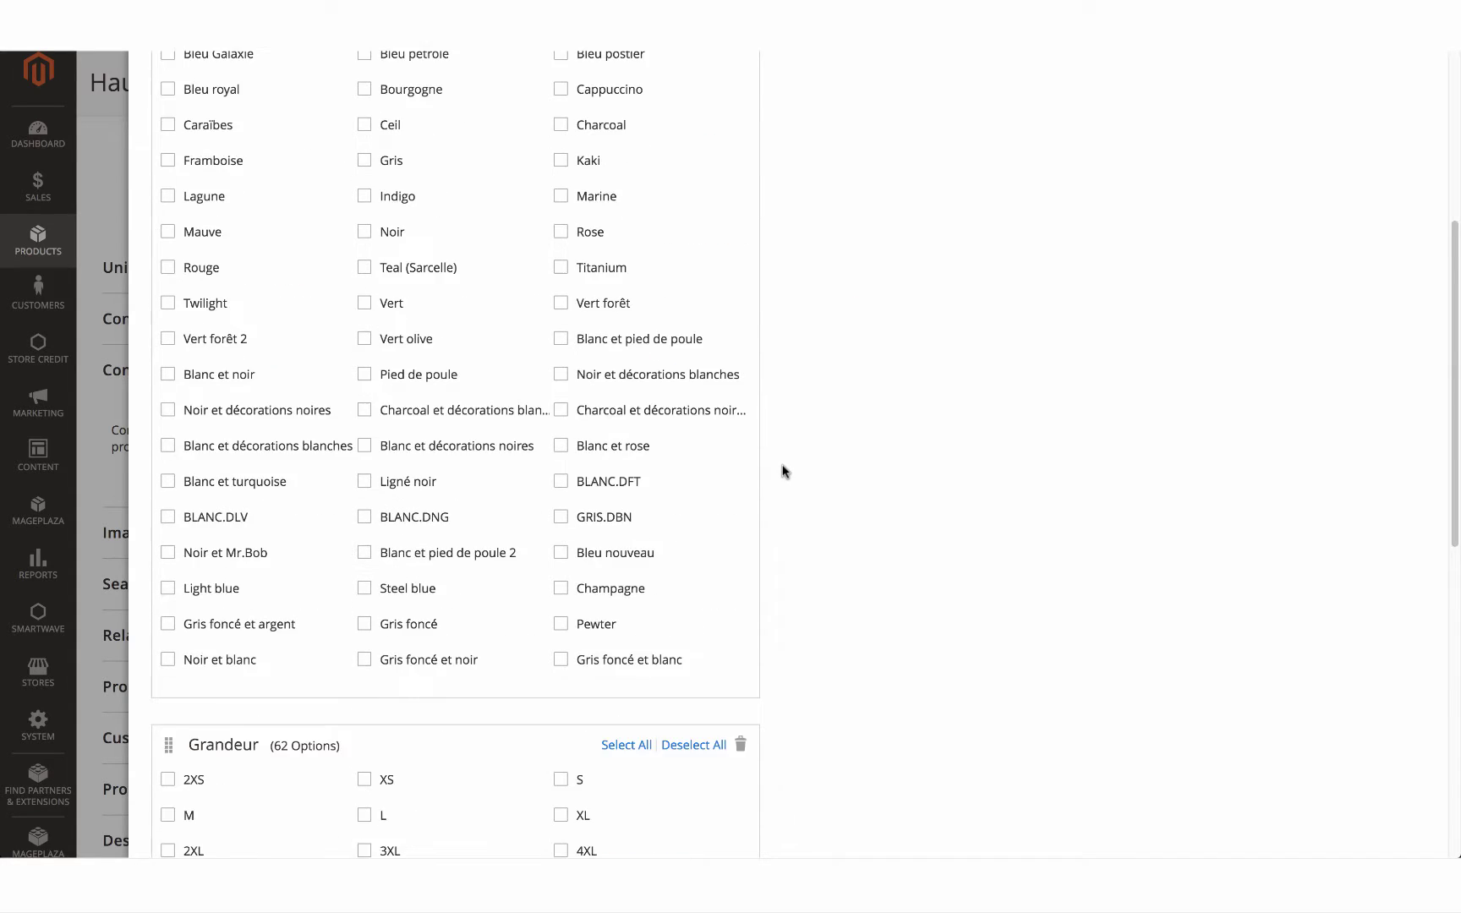
pyautogui.click(561, 470)
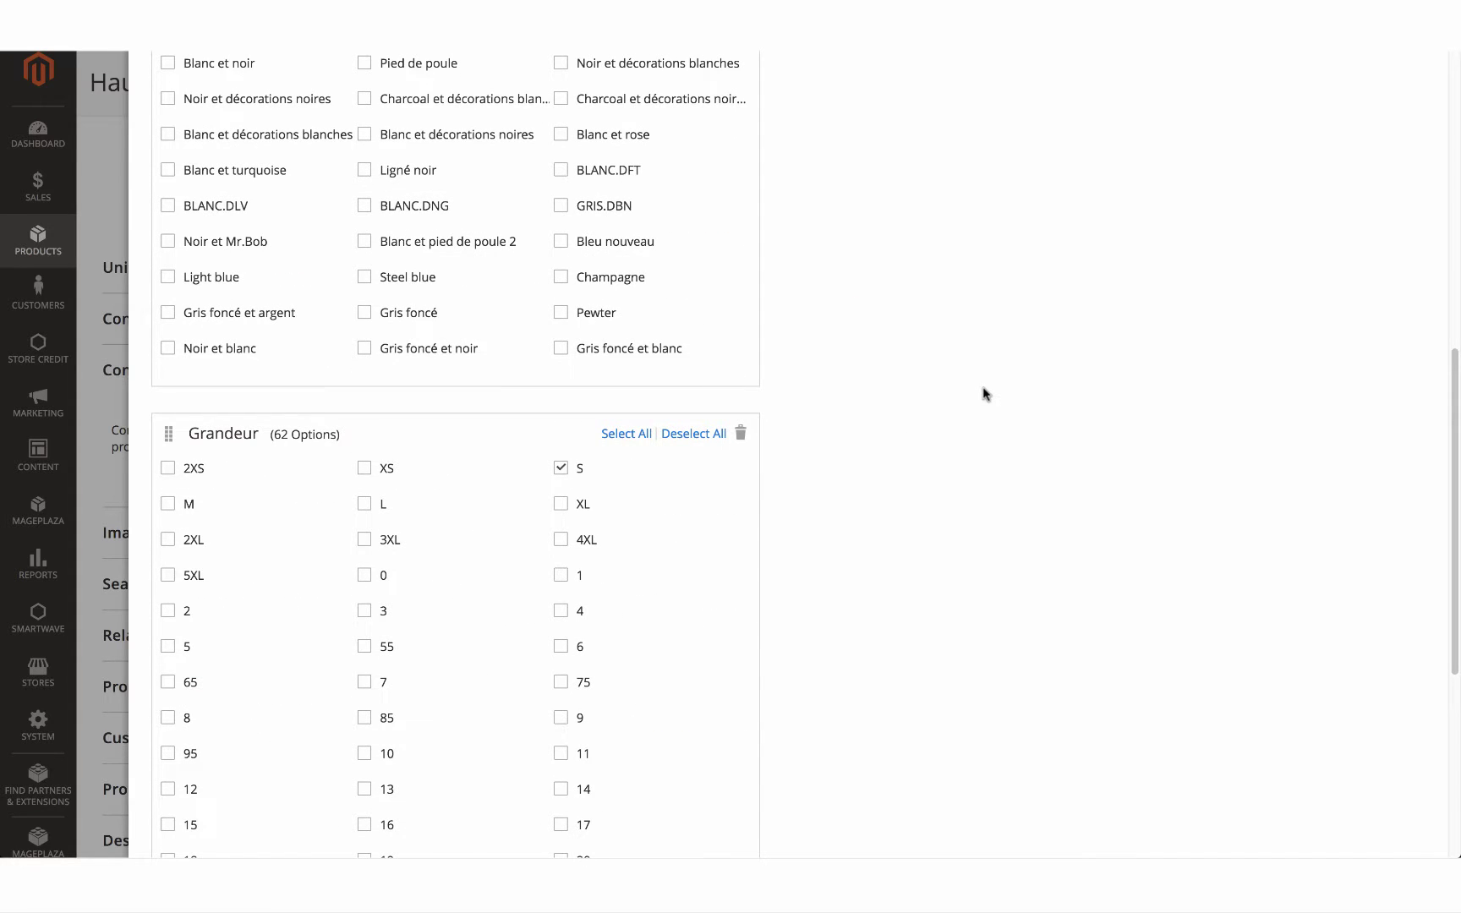
pyautogui.scroll(1, 986, 394)
pyautogui.scroll(10, 983, 394)
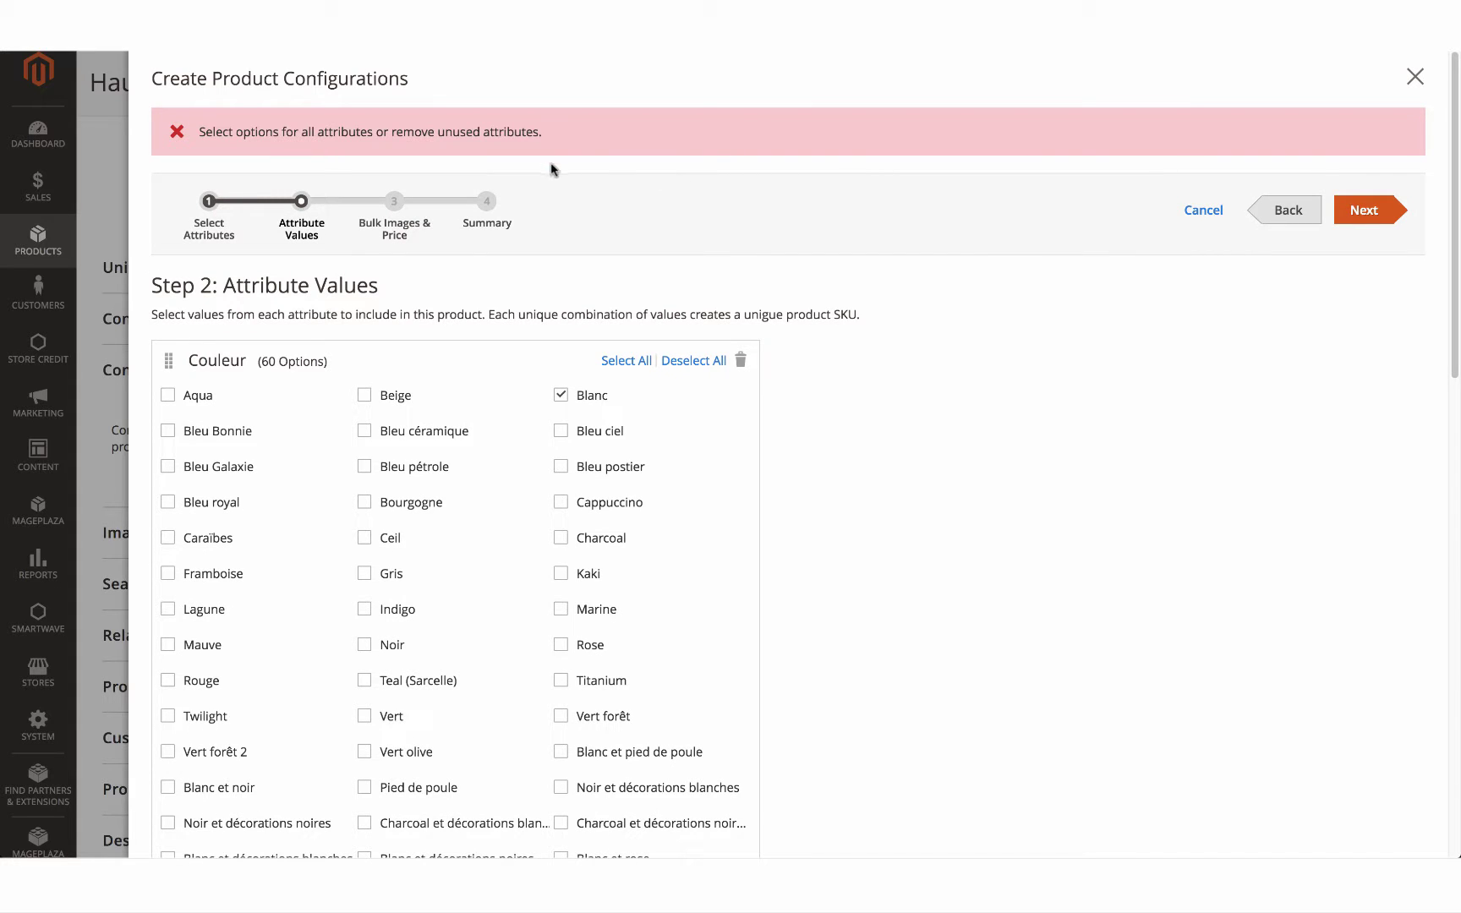
# Generate the Blanc, size S variation, skipping images, price and quantity.
pyautogui.click(1363, 211)
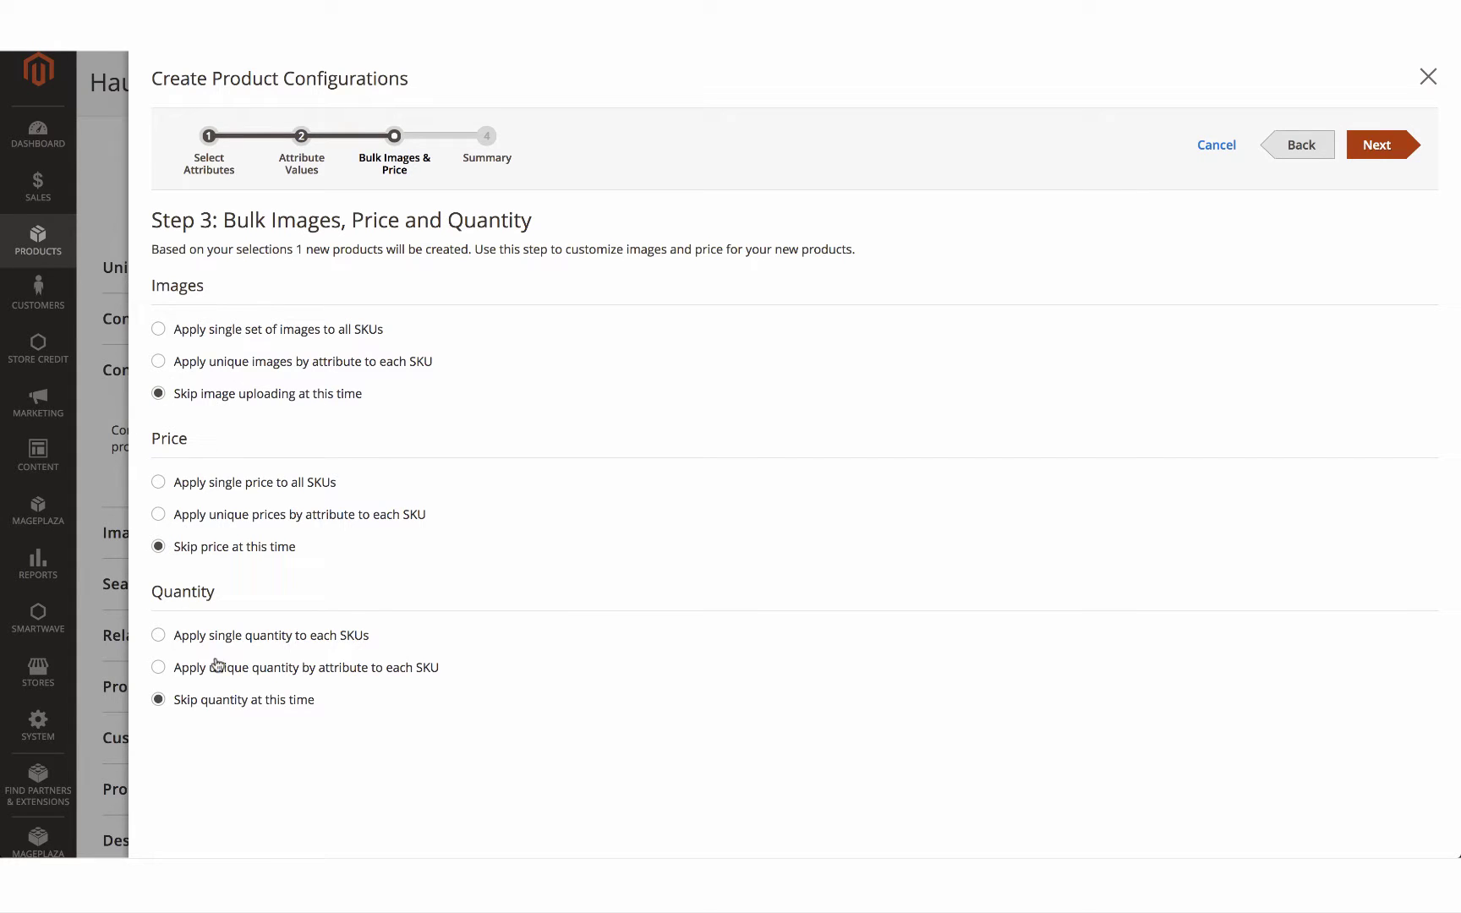
pyautogui.click(1378, 146)
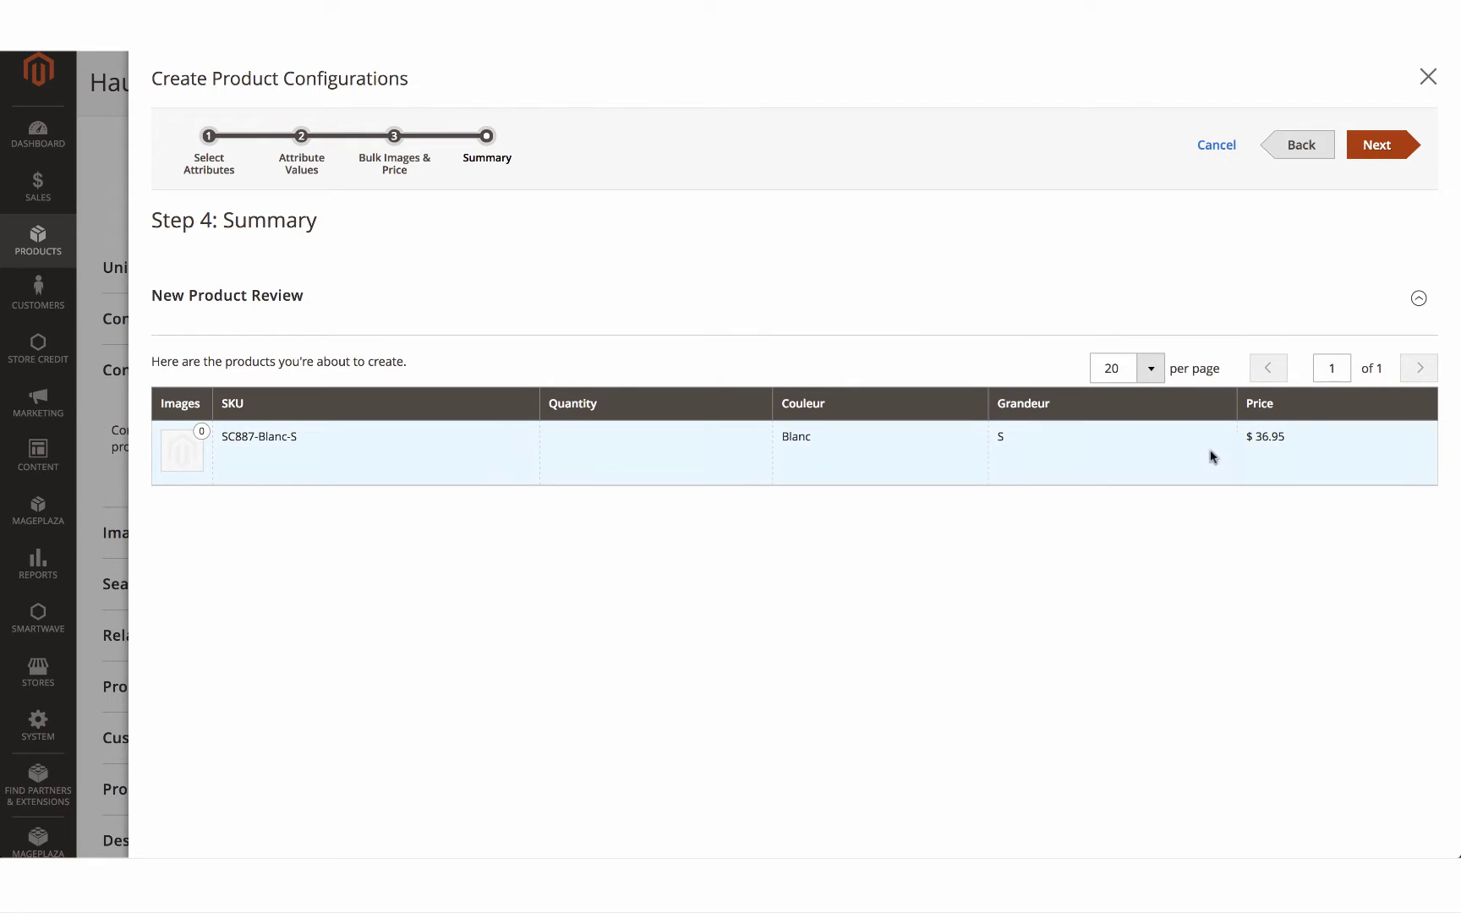
pyautogui.click(1366, 147)
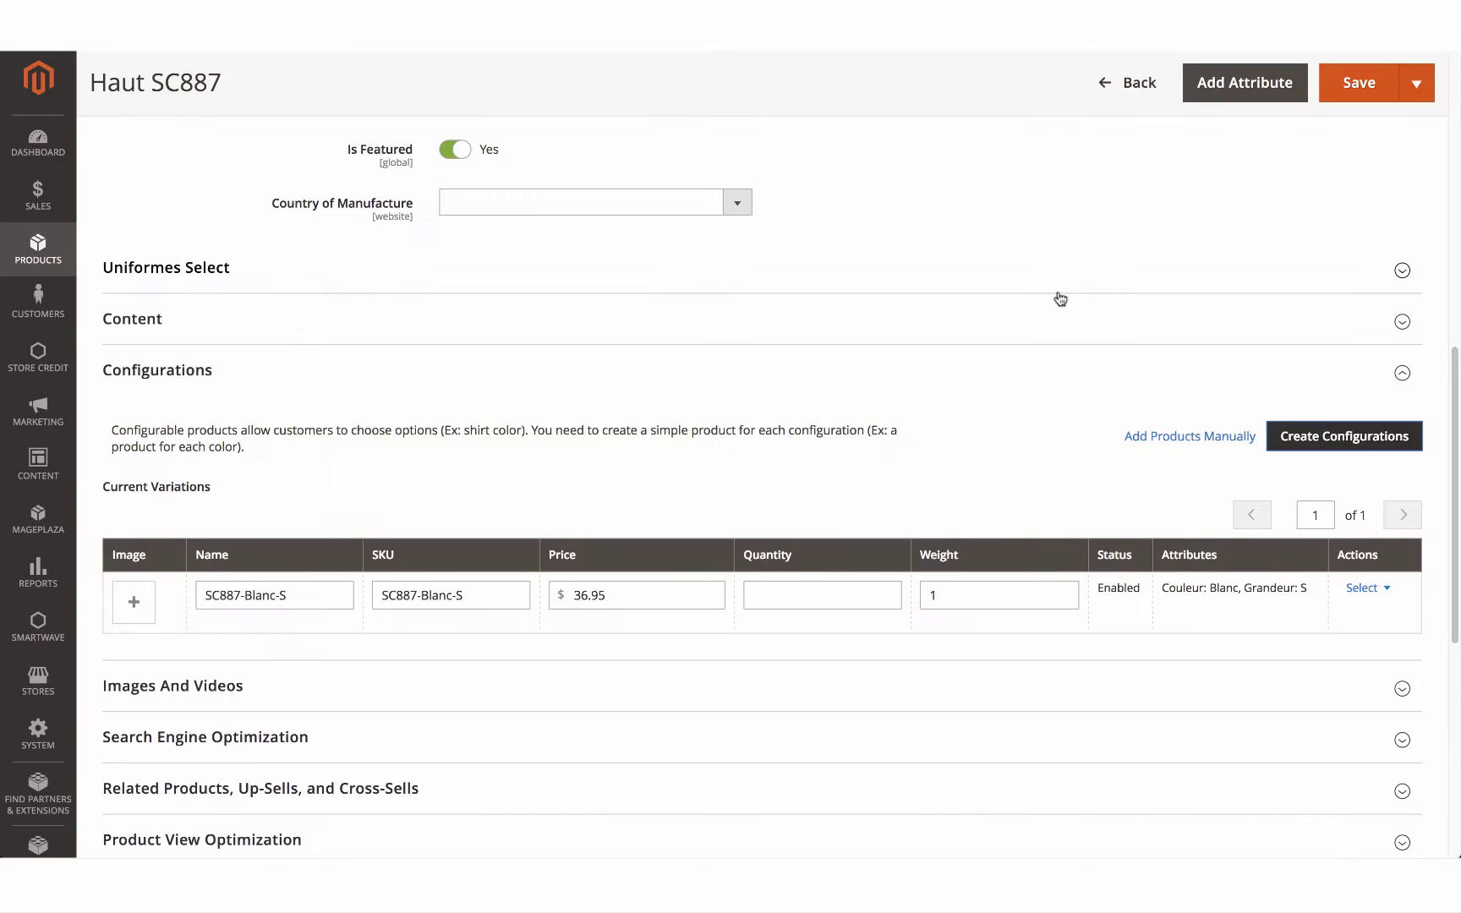
# Remove the generated SC887-Blanc-S product from the current variations.
pyautogui.scroll(-3, 704, 623)
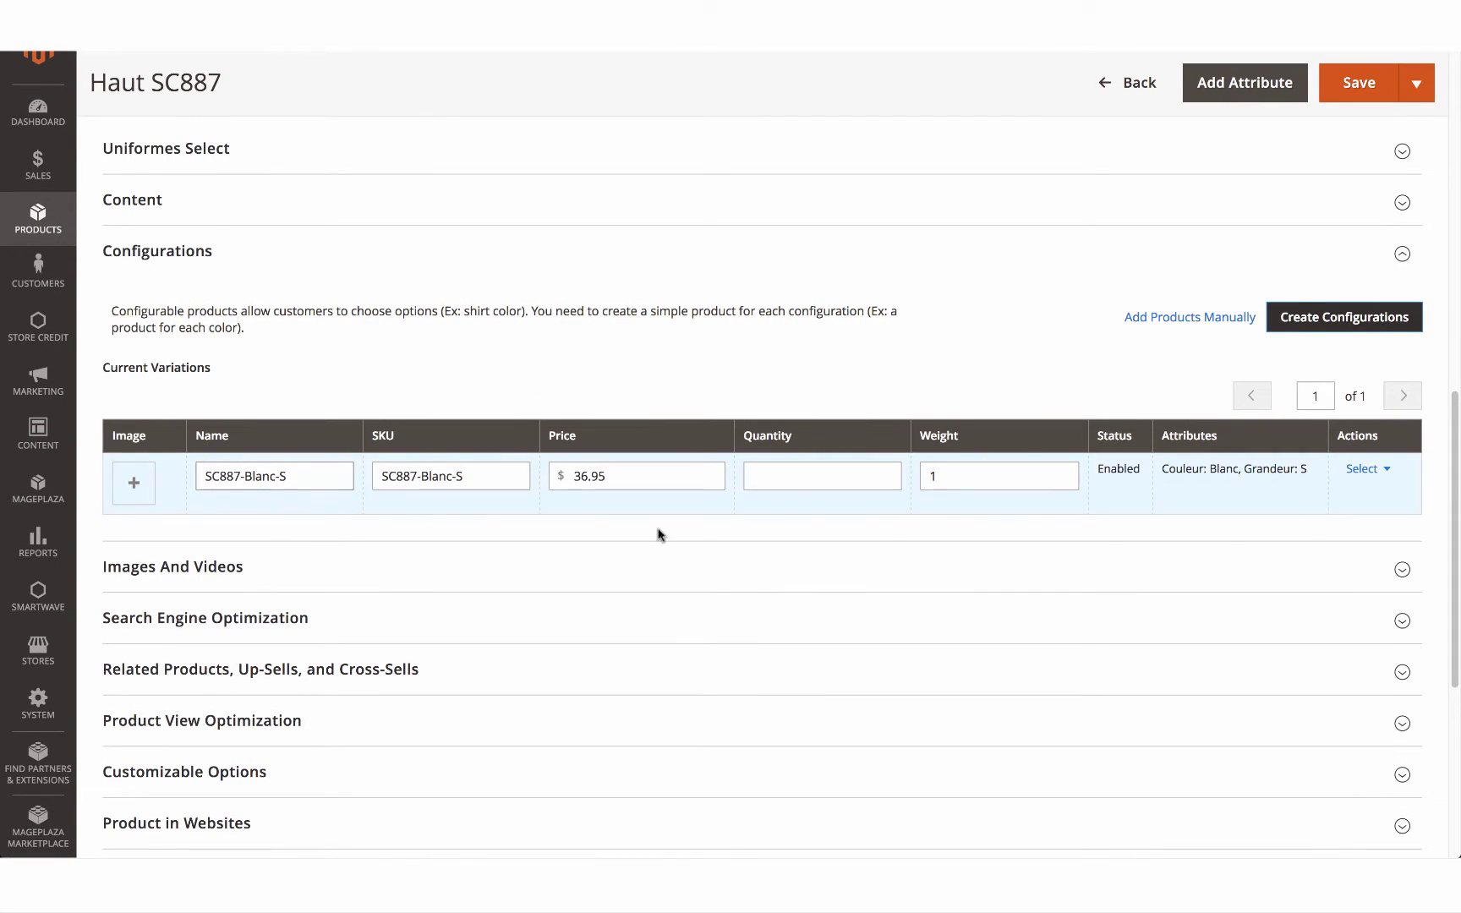
pyautogui.click(1361, 470)
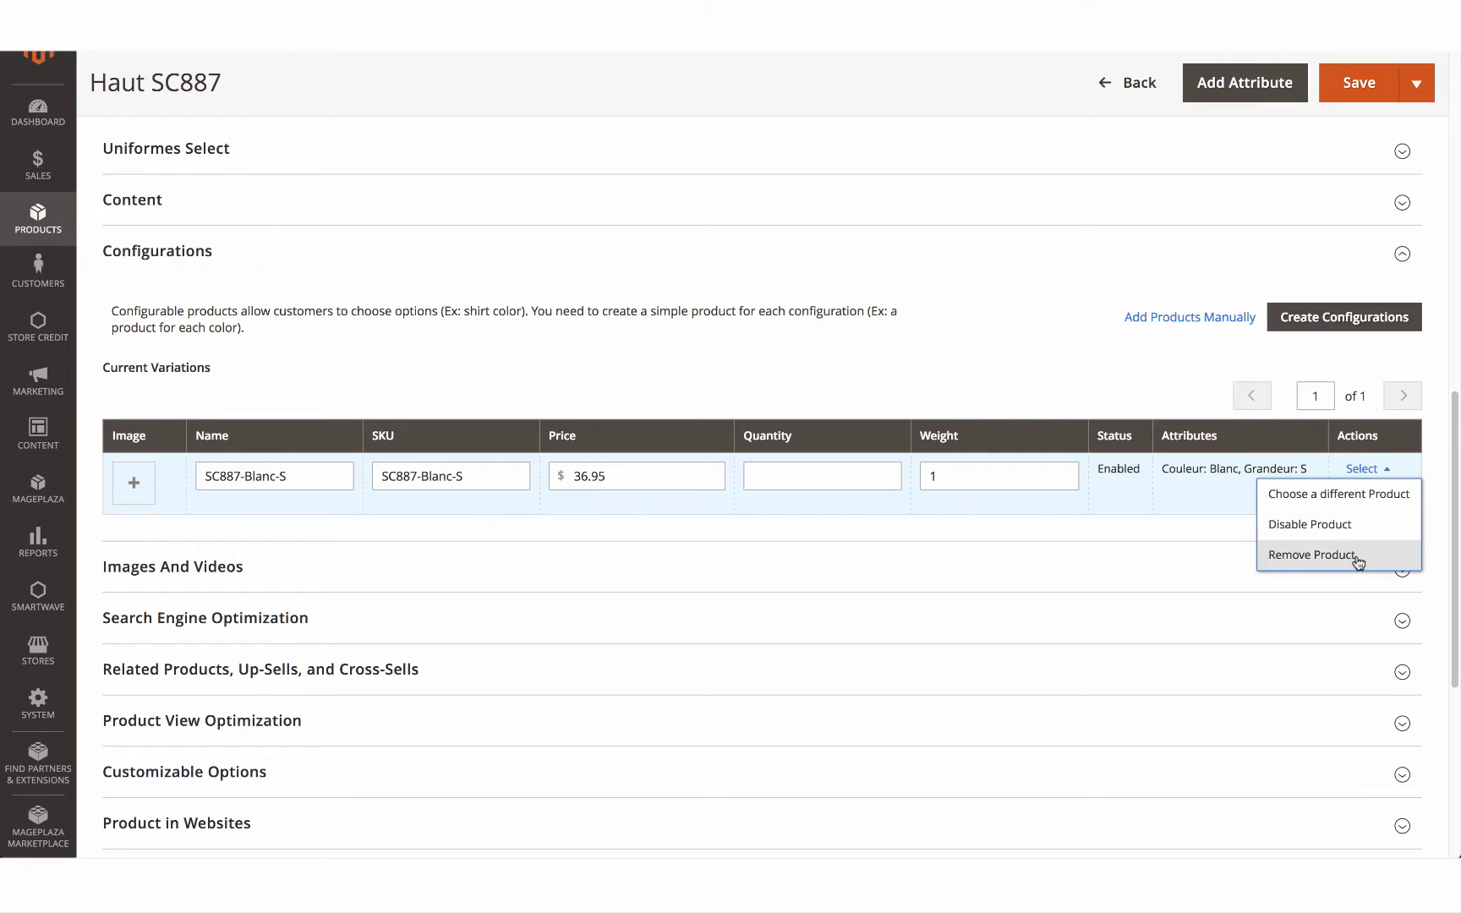
pyautogui.click(1357, 563)
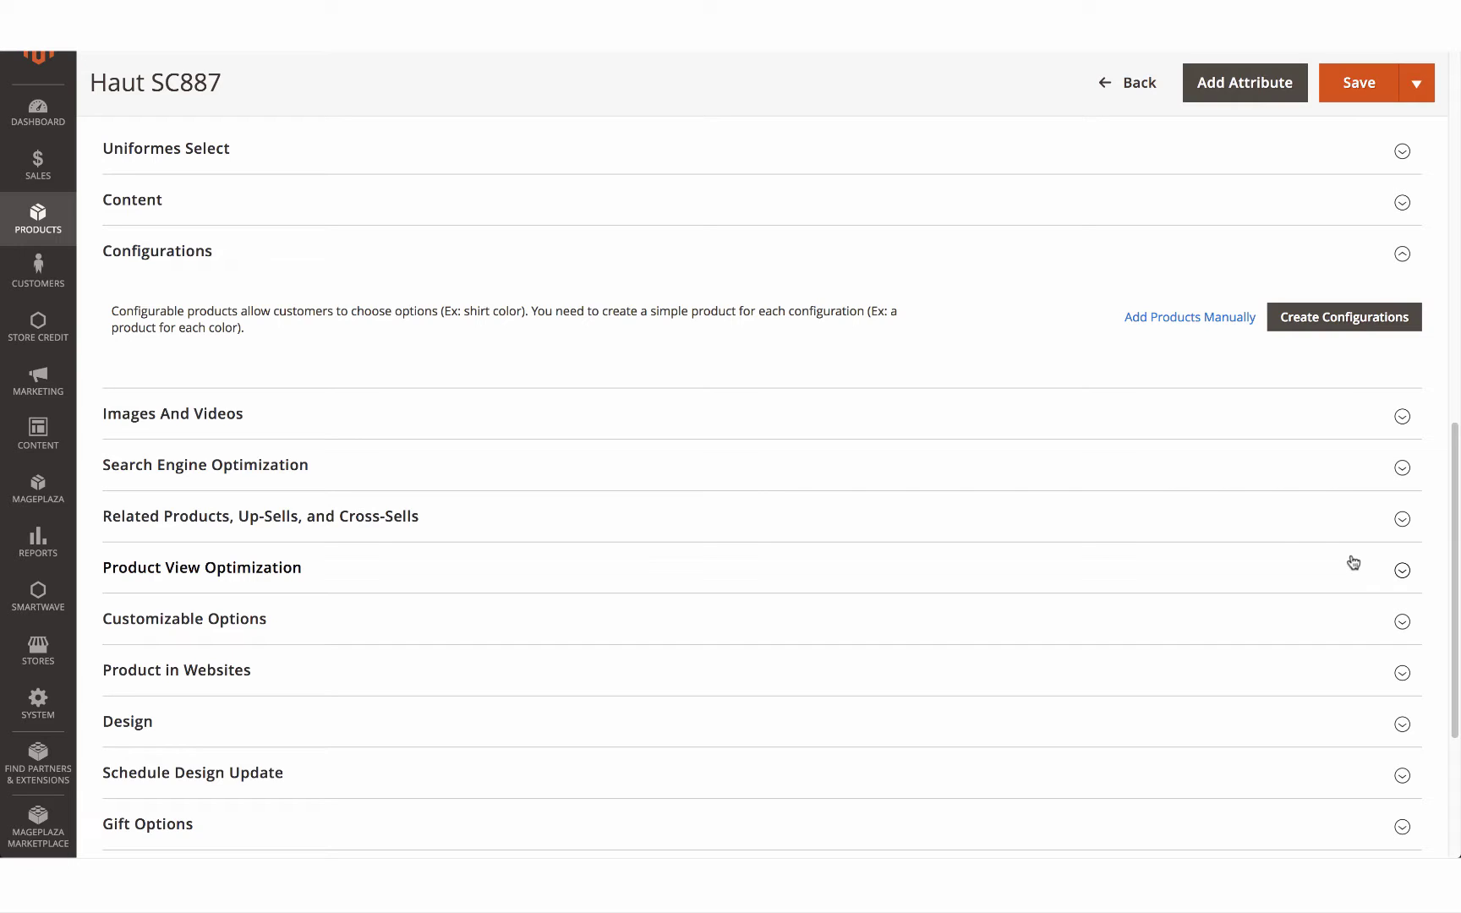
pyautogui.click(1342, 88)
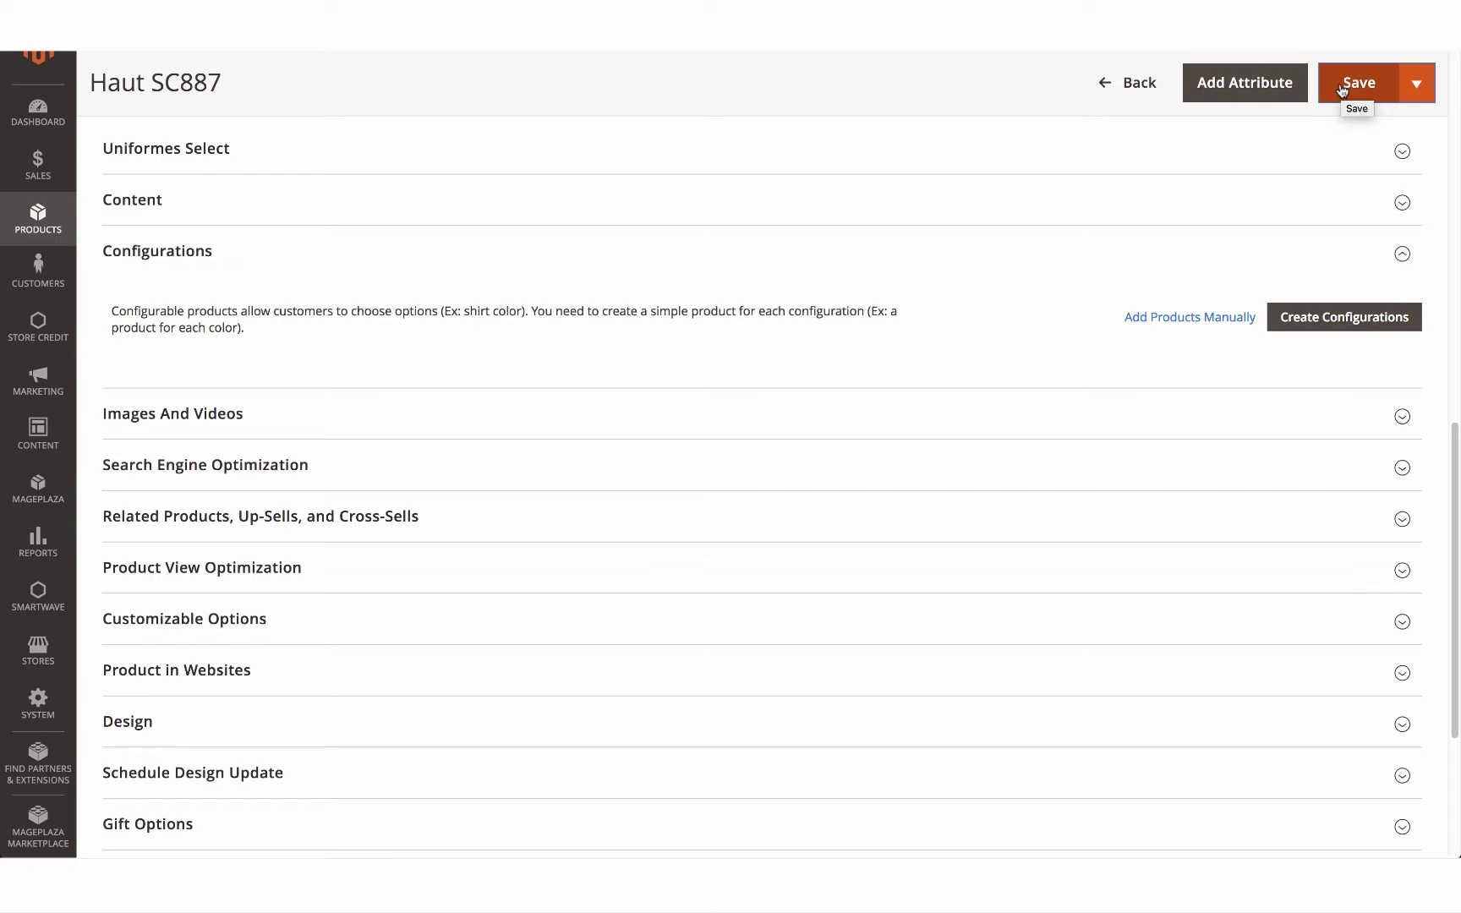
# Start adding existing products manually and filter the associated product list by SKU sc887.
pyautogui.click(1172, 320)
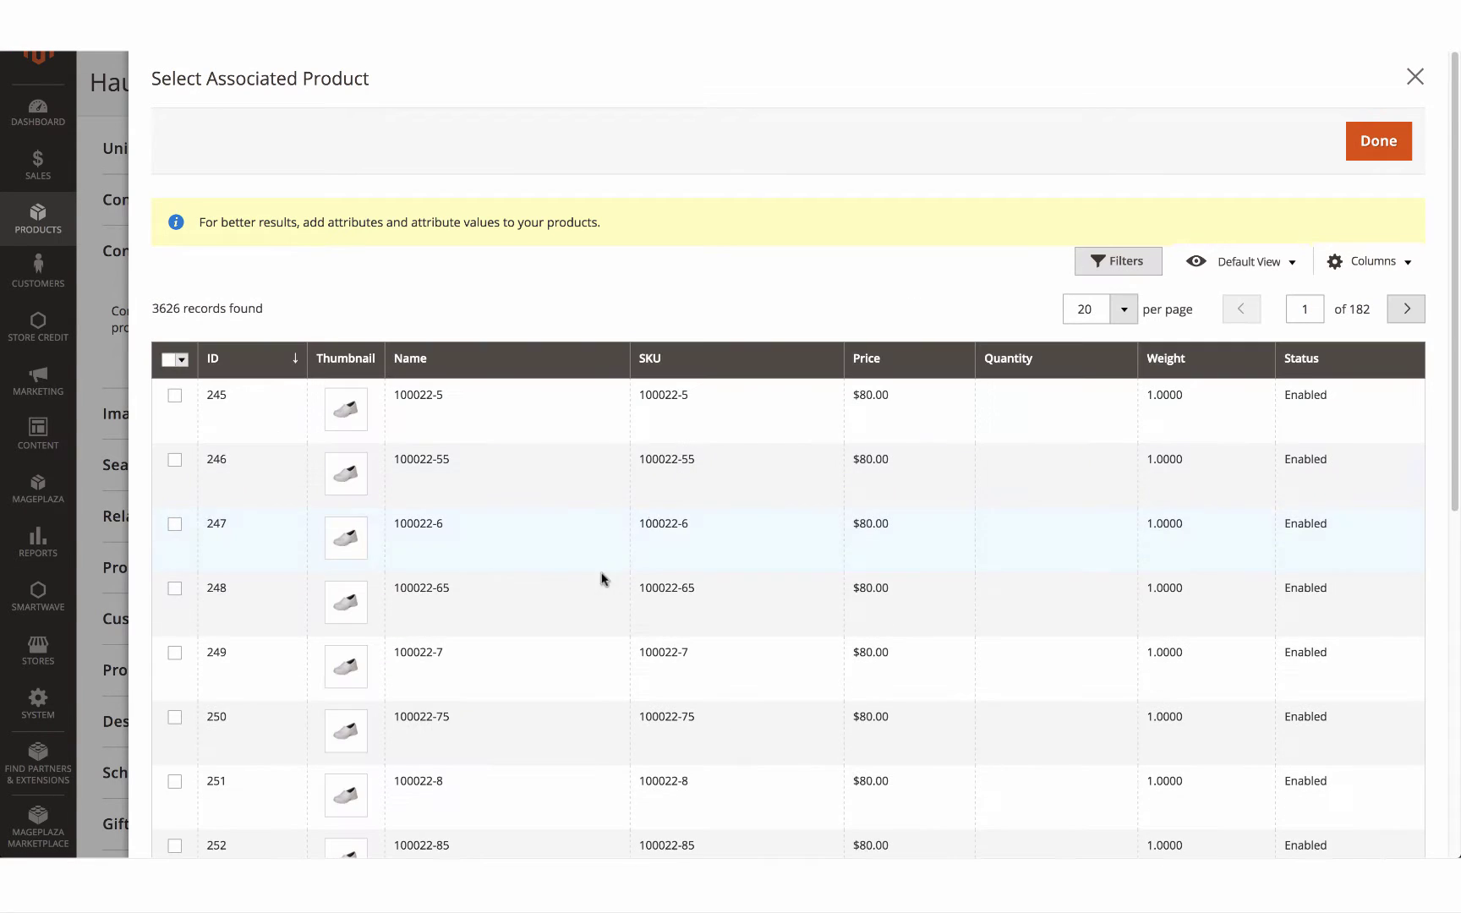
pyautogui.click(1119, 261)
pyautogui.click(288, 448)
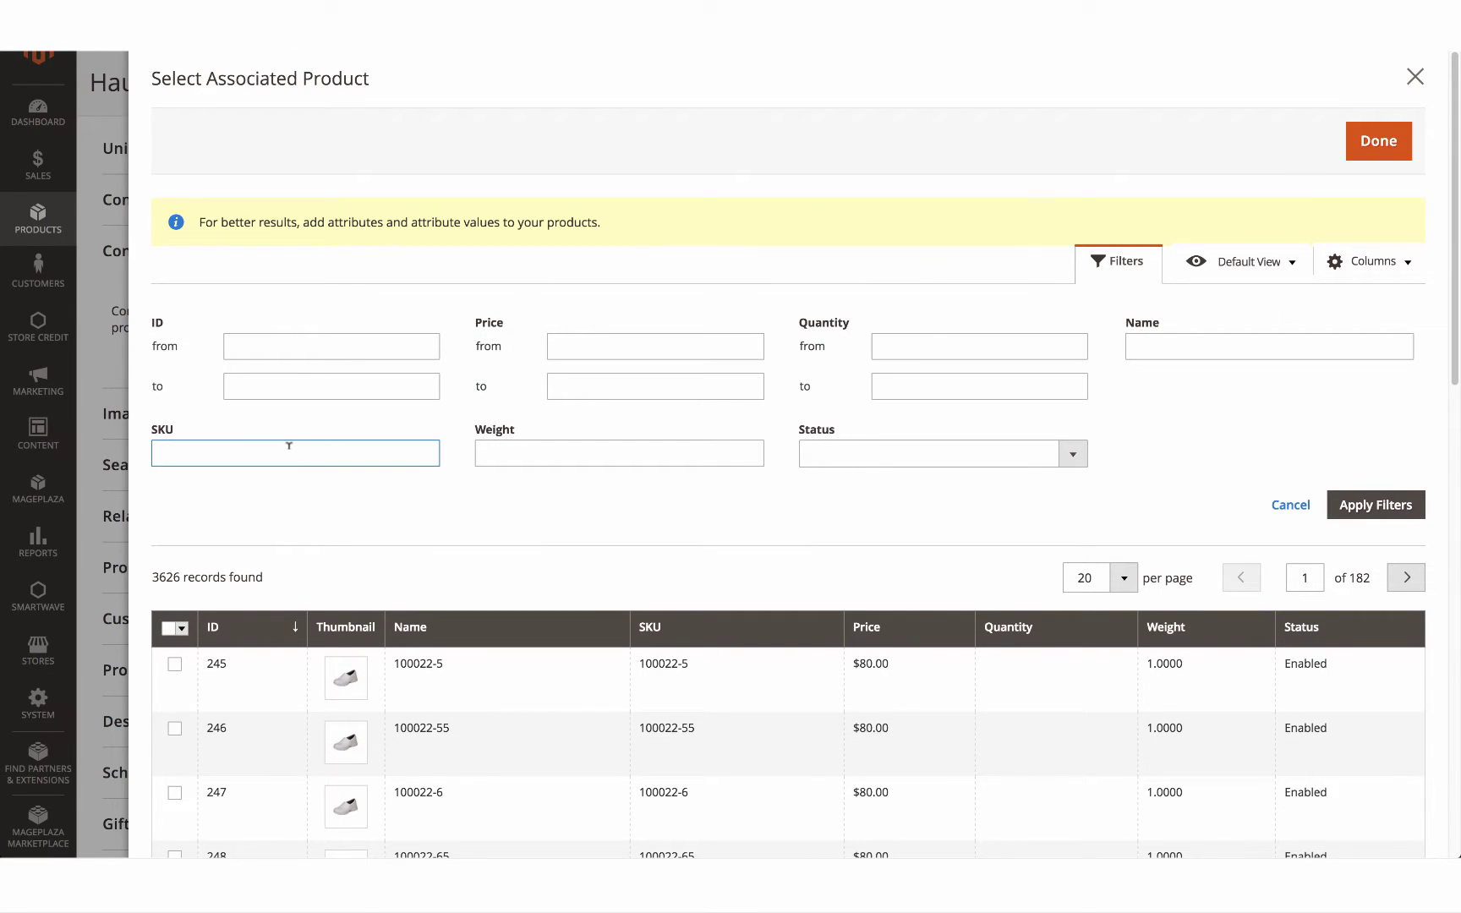
pyautogui.write('sc887')
pyautogui.click(1387, 505)
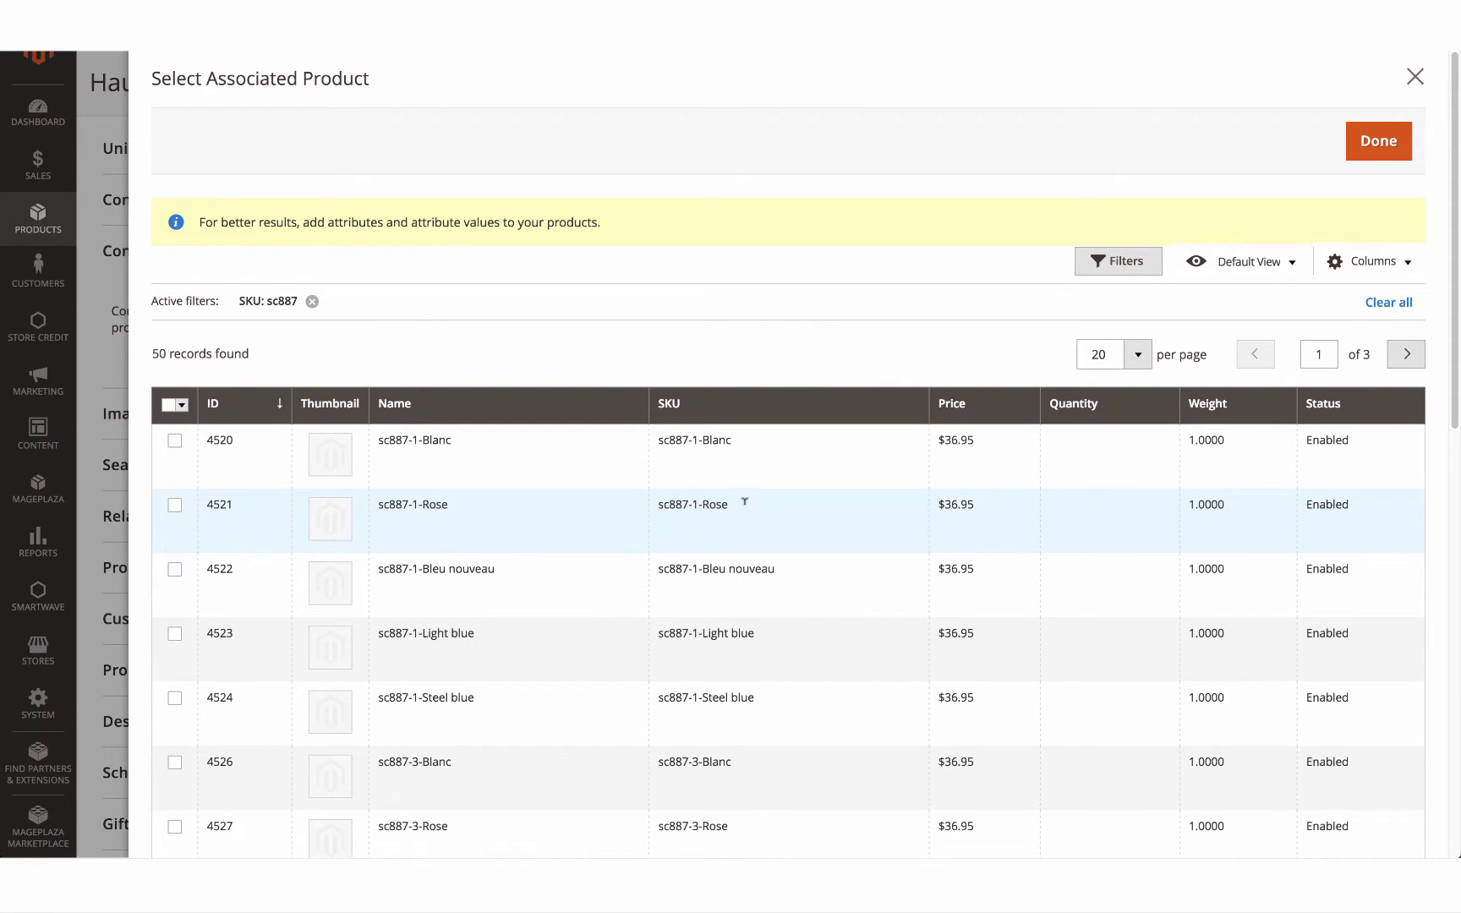
# Select all the filtered sc887 products and check the selection on every page of the list.
pyautogui.click(168, 405)
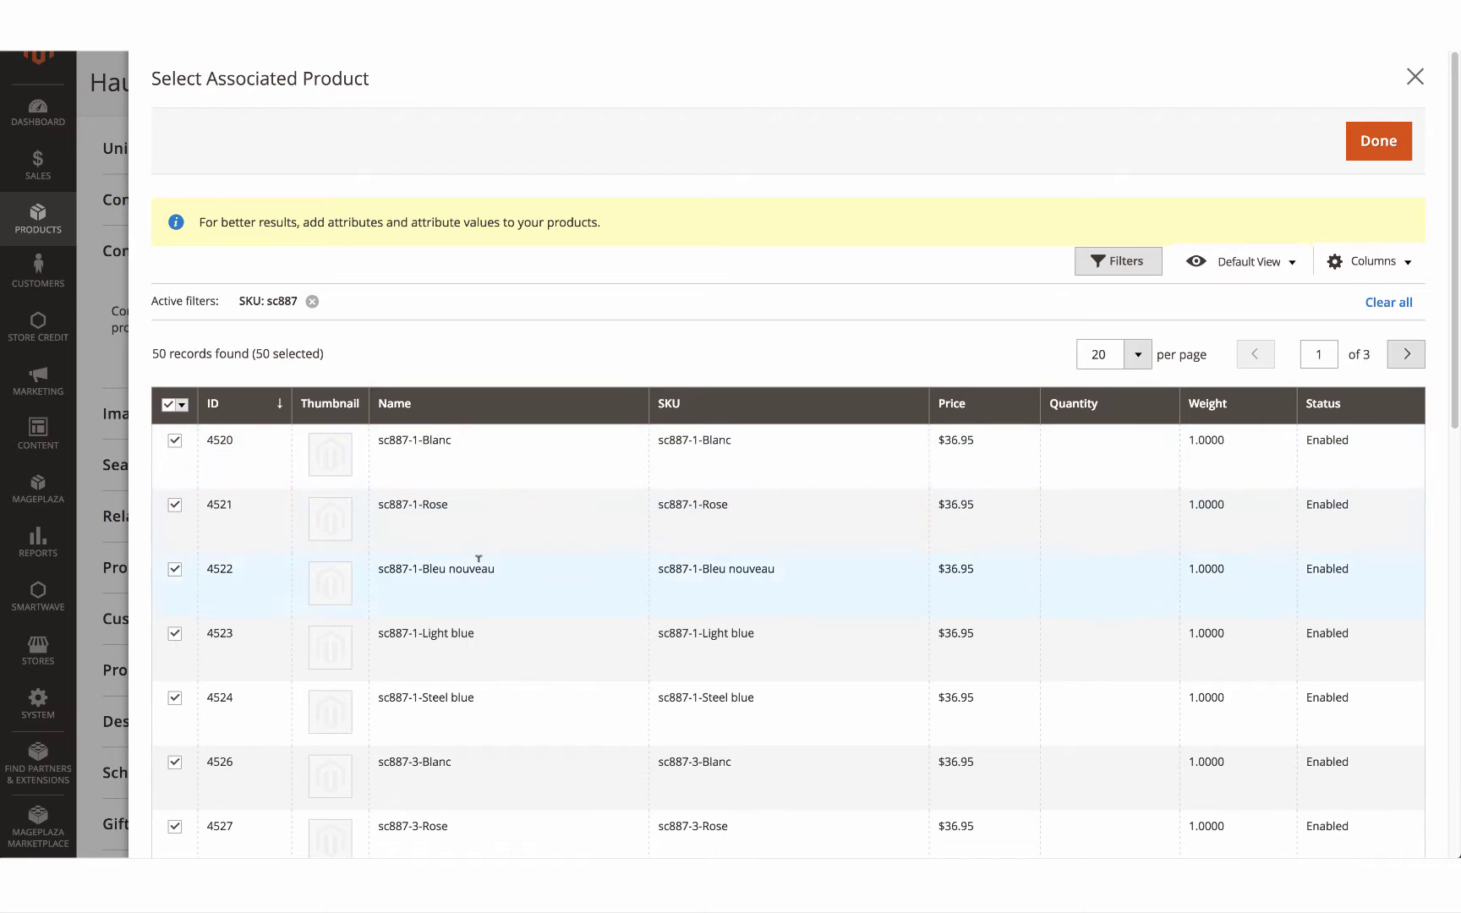
pyautogui.scroll(-10, 479, 559)
pyautogui.scroll(10, 478, 559)
pyautogui.click(1406, 355)
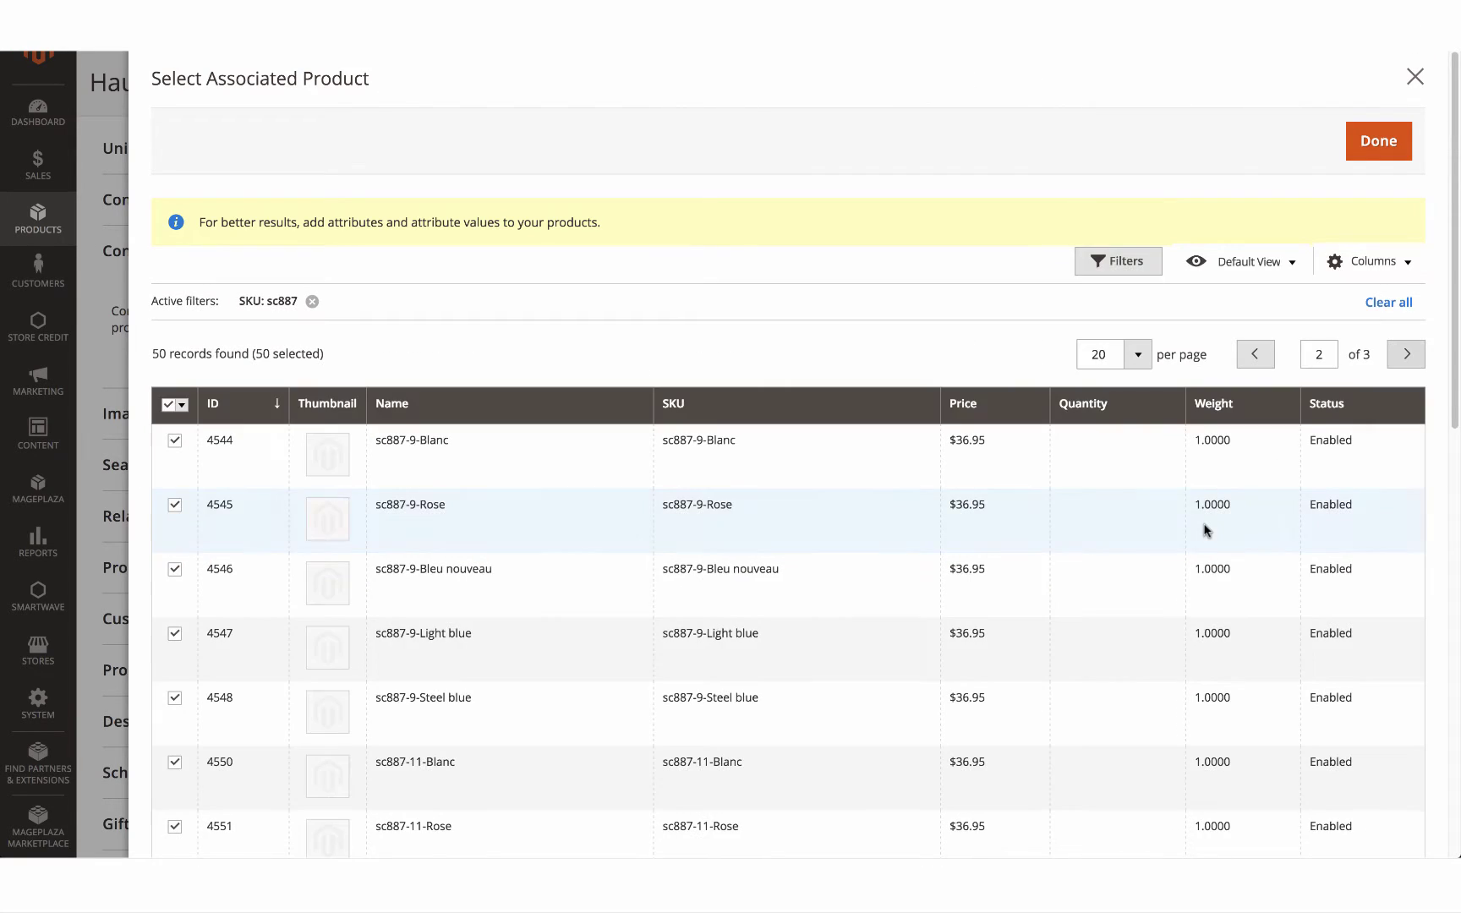
pyautogui.scroll(-12, 1208, 530)
pyautogui.scroll(12, 1207, 531)
pyautogui.click(1393, 361)
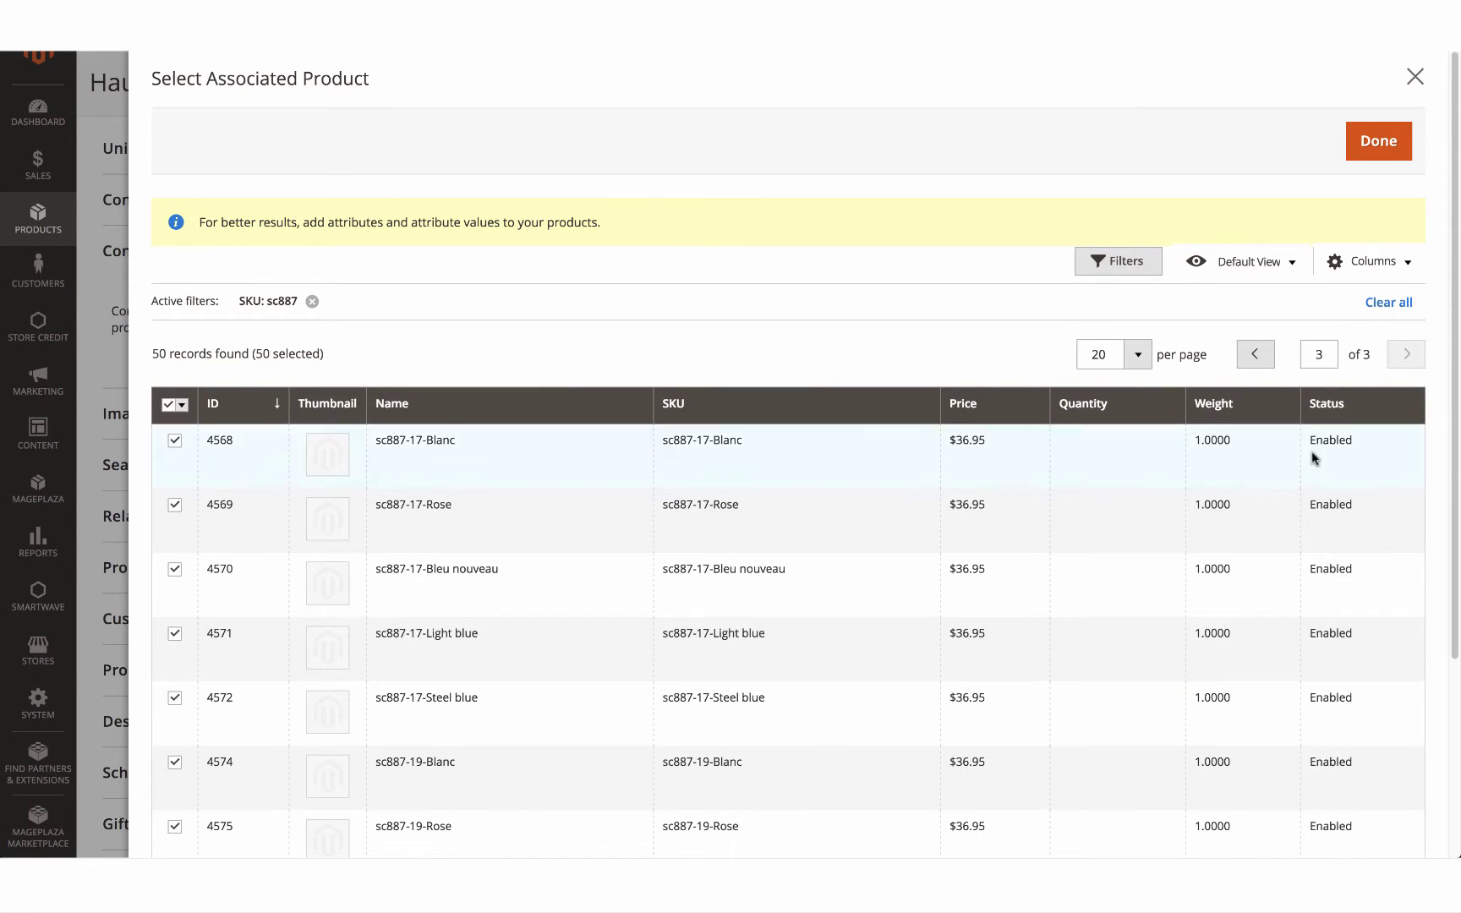
pyautogui.scroll(-3, 1306, 466)
pyautogui.scroll(3, 1307, 466)
# Add the selected sc887 products as variations of Haut SC887 and save the product.
pyautogui.click(1374, 148)
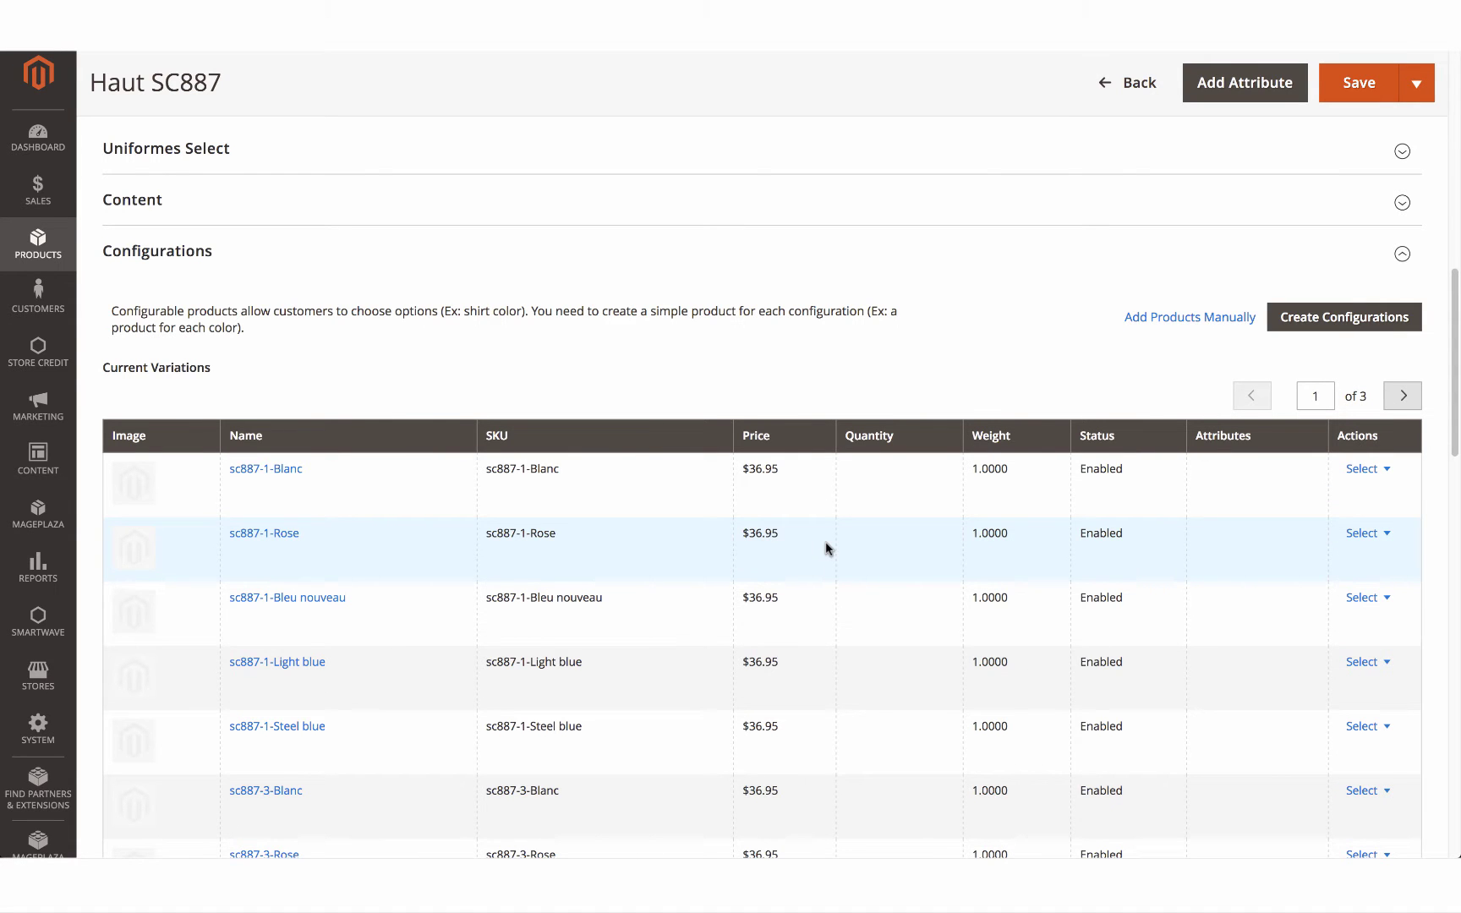
pyautogui.click(1354, 92)
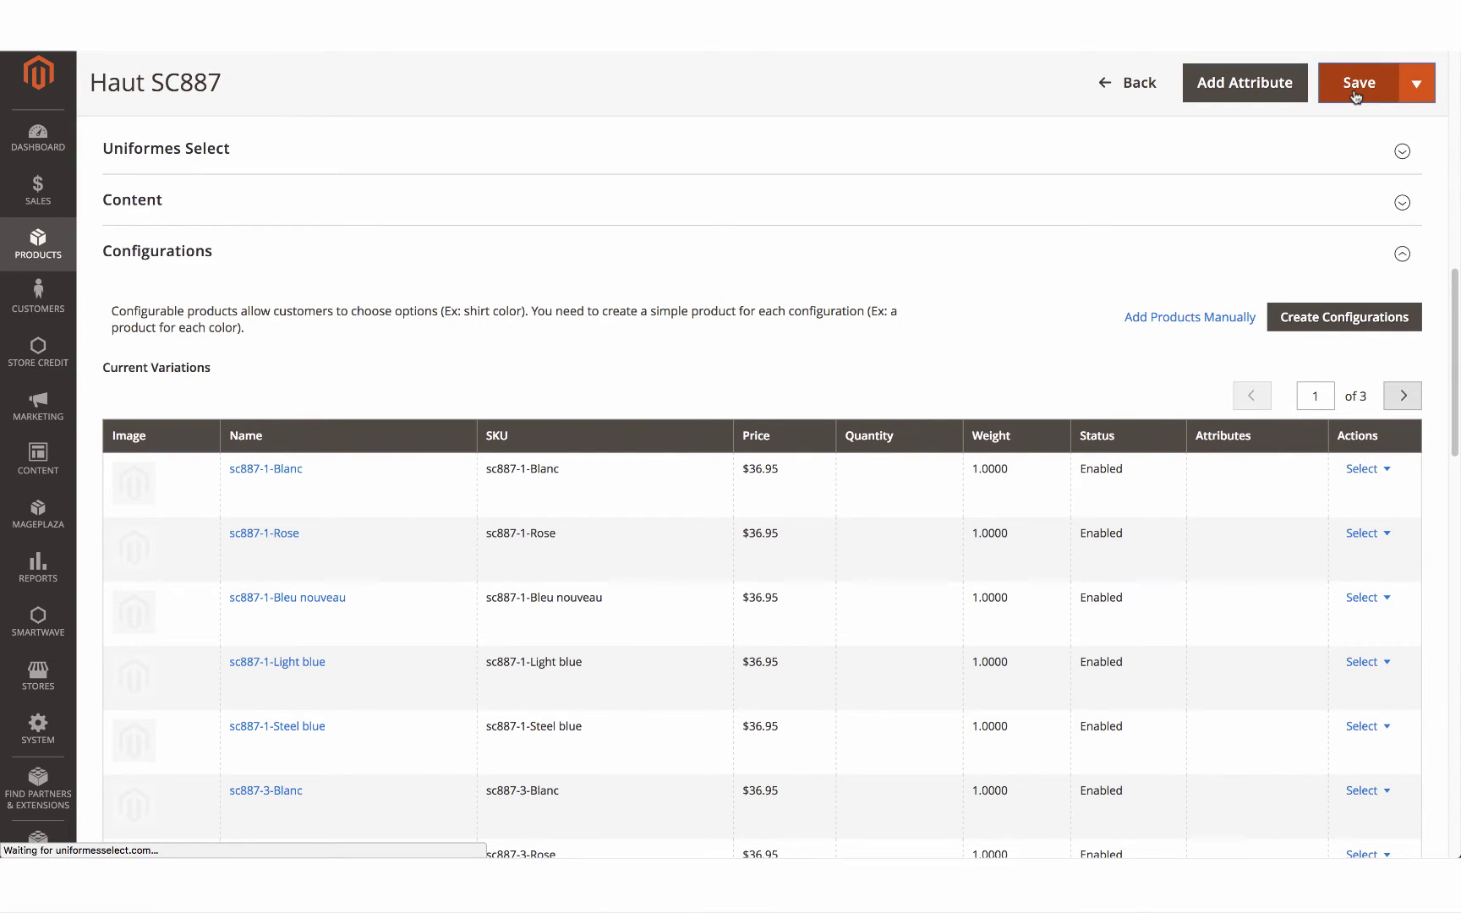
pyautogui.scroll(1, 1073, 310)
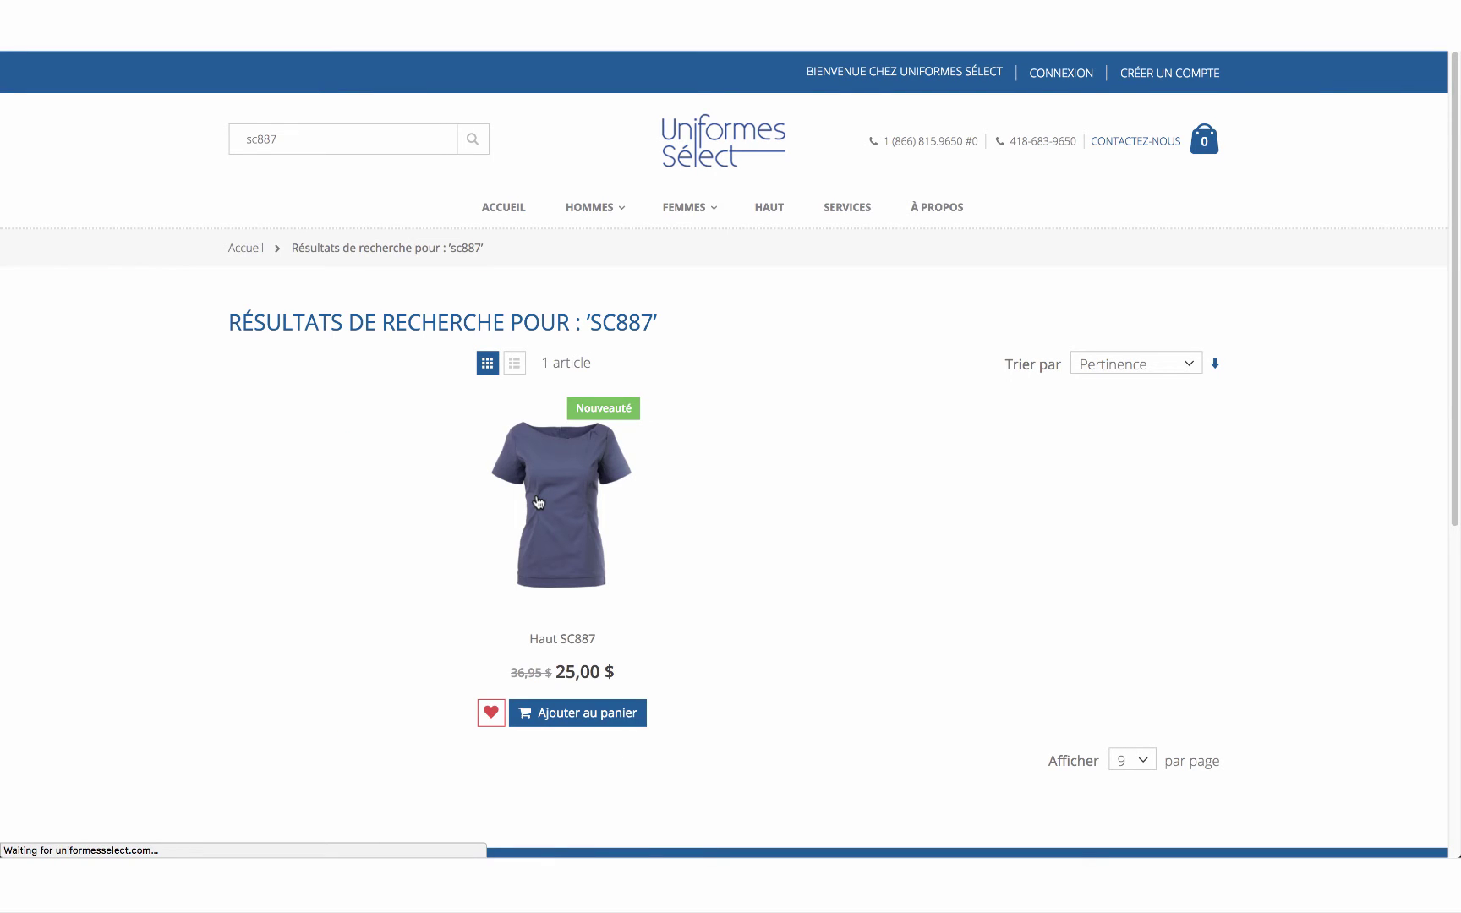
# Open Haut SC887 on the Uniformes Sélect storefront, choose the Light blue colour and check the Grandeur options.
pyautogui.click(537, 502)
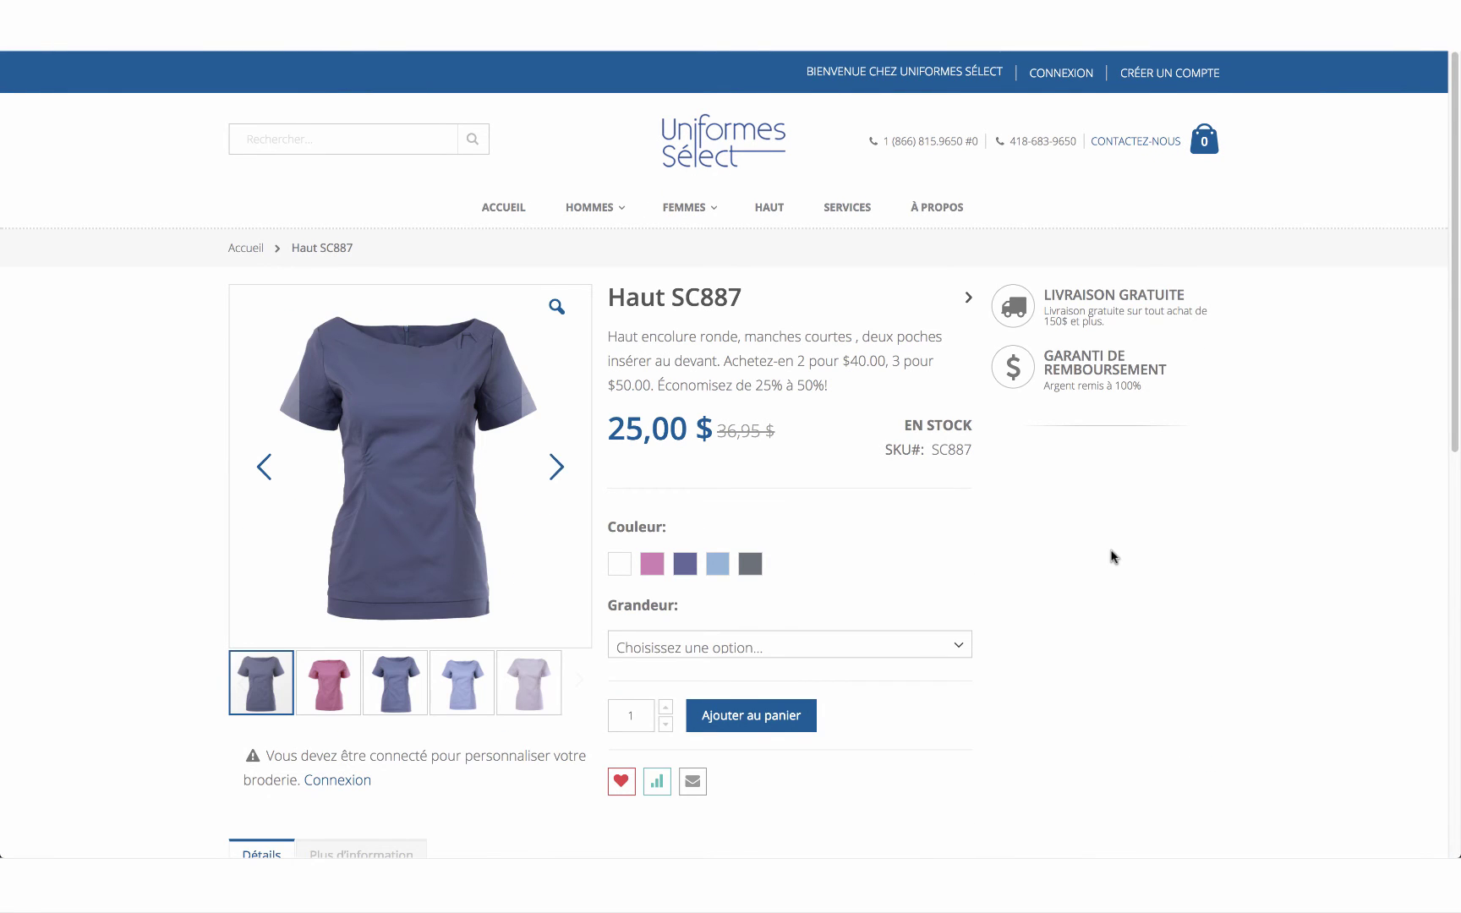
pyautogui.scroll(-3, 1112, 555)
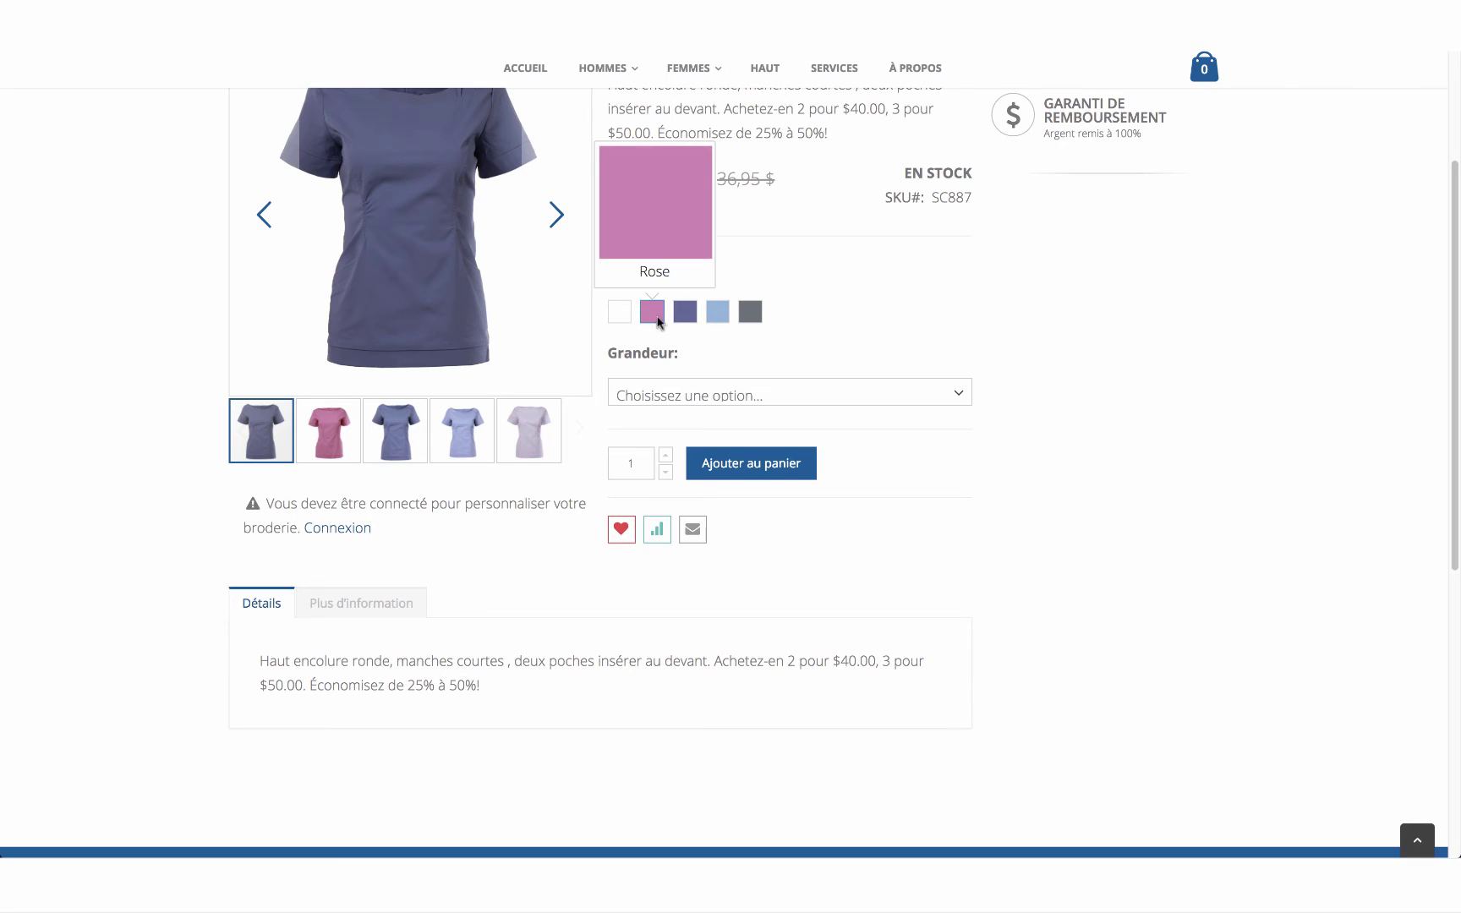
pyautogui.click(717, 313)
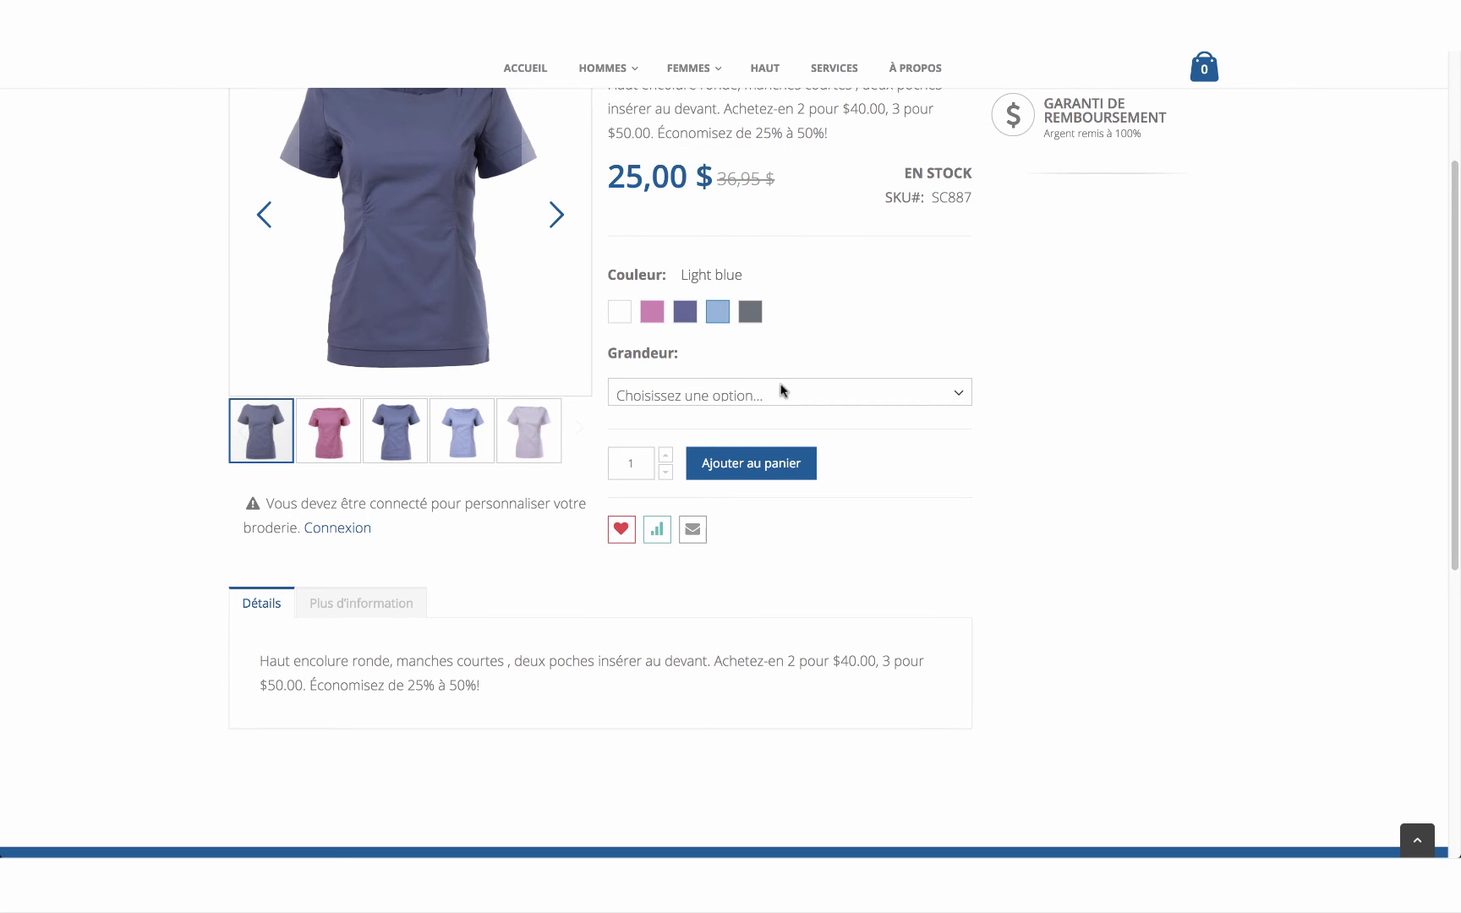
pyautogui.click(783, 391)
pyautogui.click(828, 330)
pyautogui.scroll(3, 1141, 499)
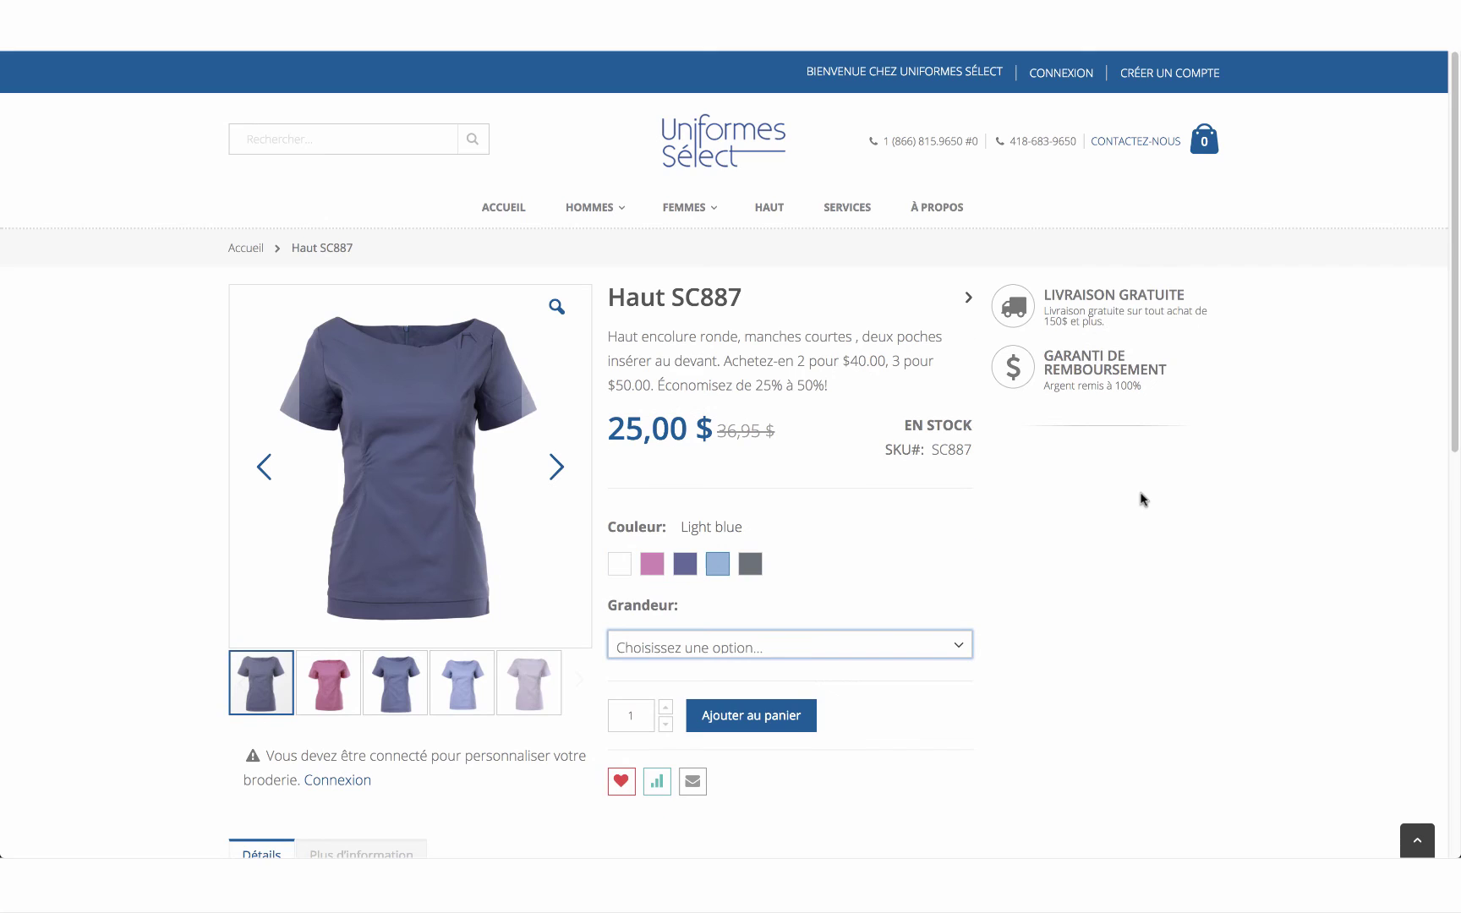